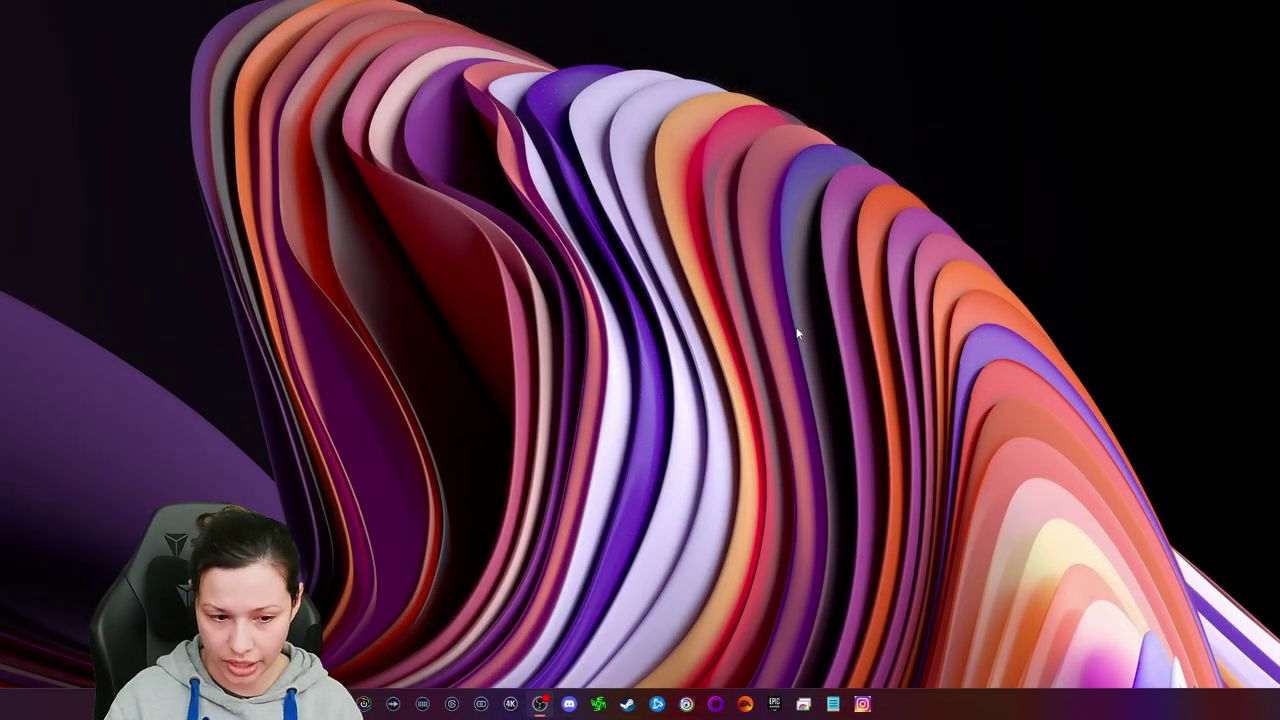
Open the latest obs-multi-rtmp release for OBS 30.0.0 from its GitHub repository, review the downloadable assets, and minimize the browser
click(539, 704)
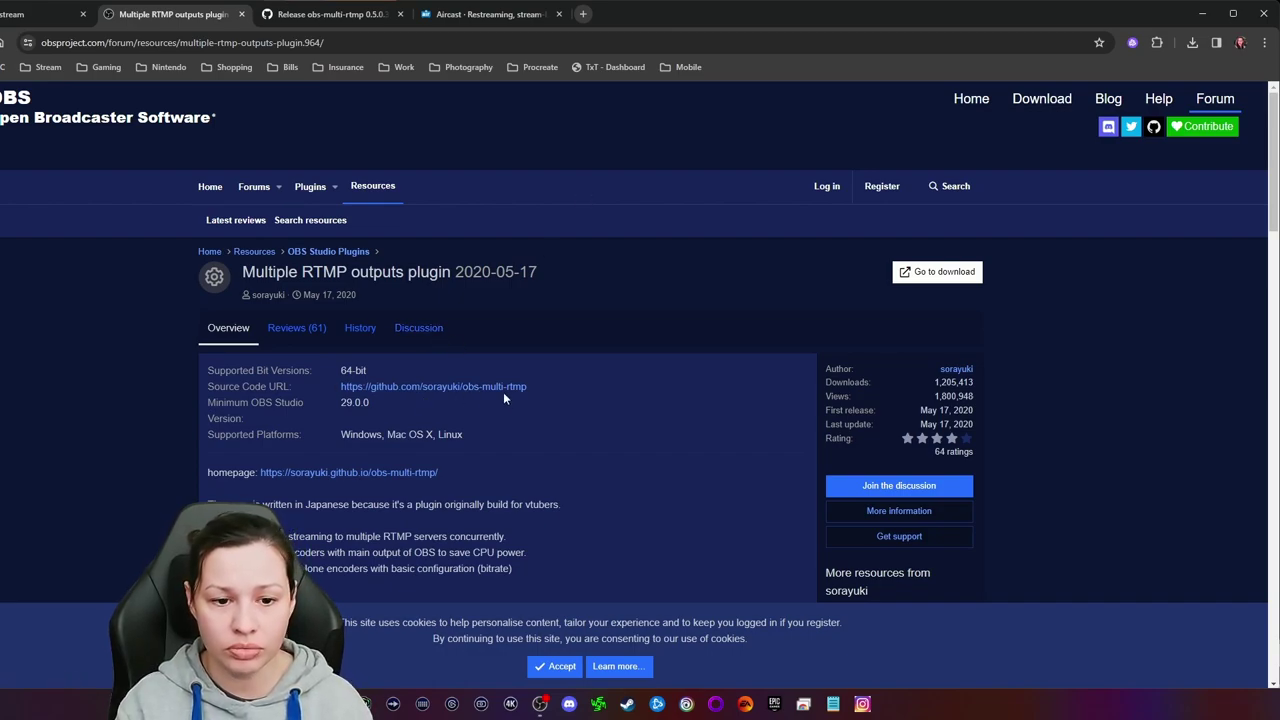
click(330, 14)
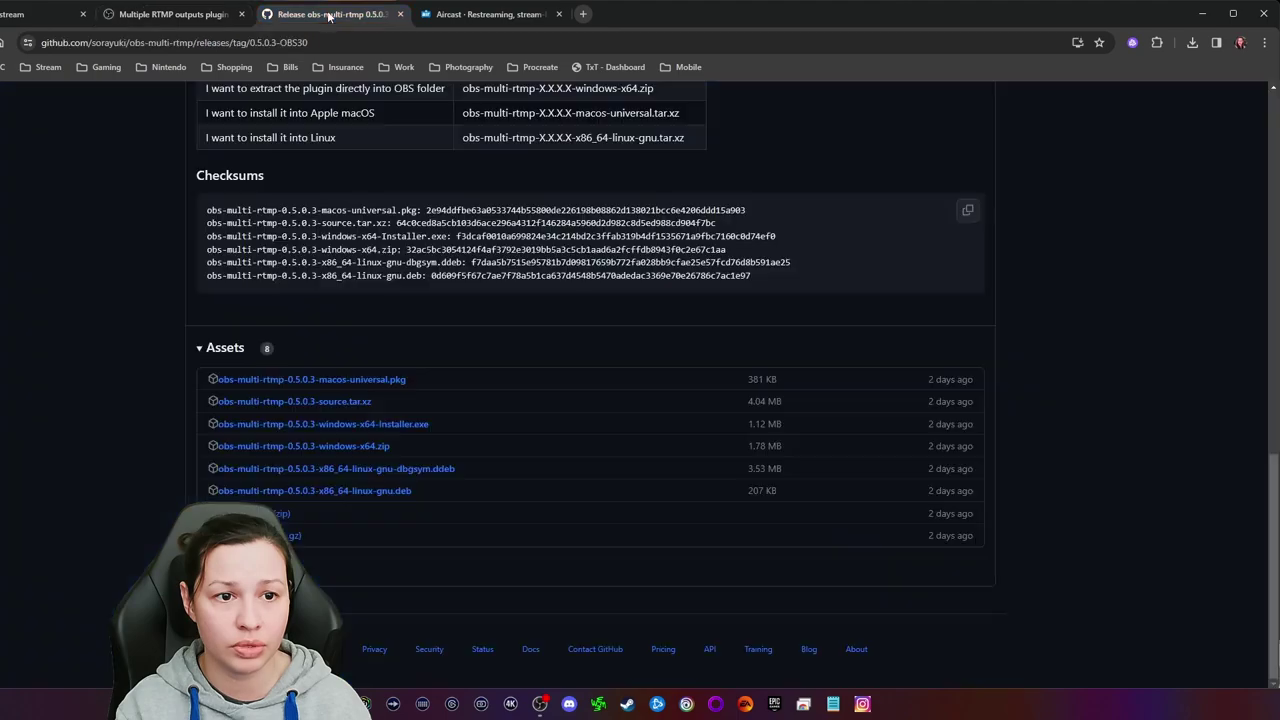
scroll(223, 257, up, 8)
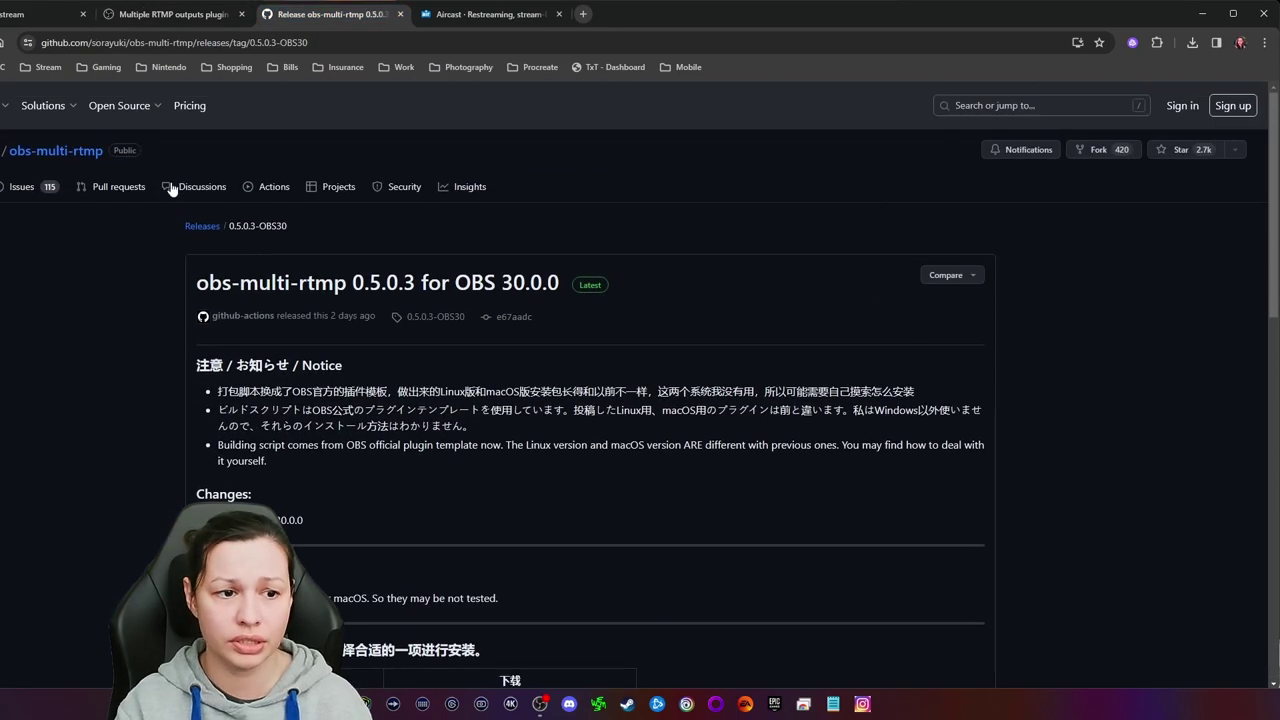
click(50, 155)
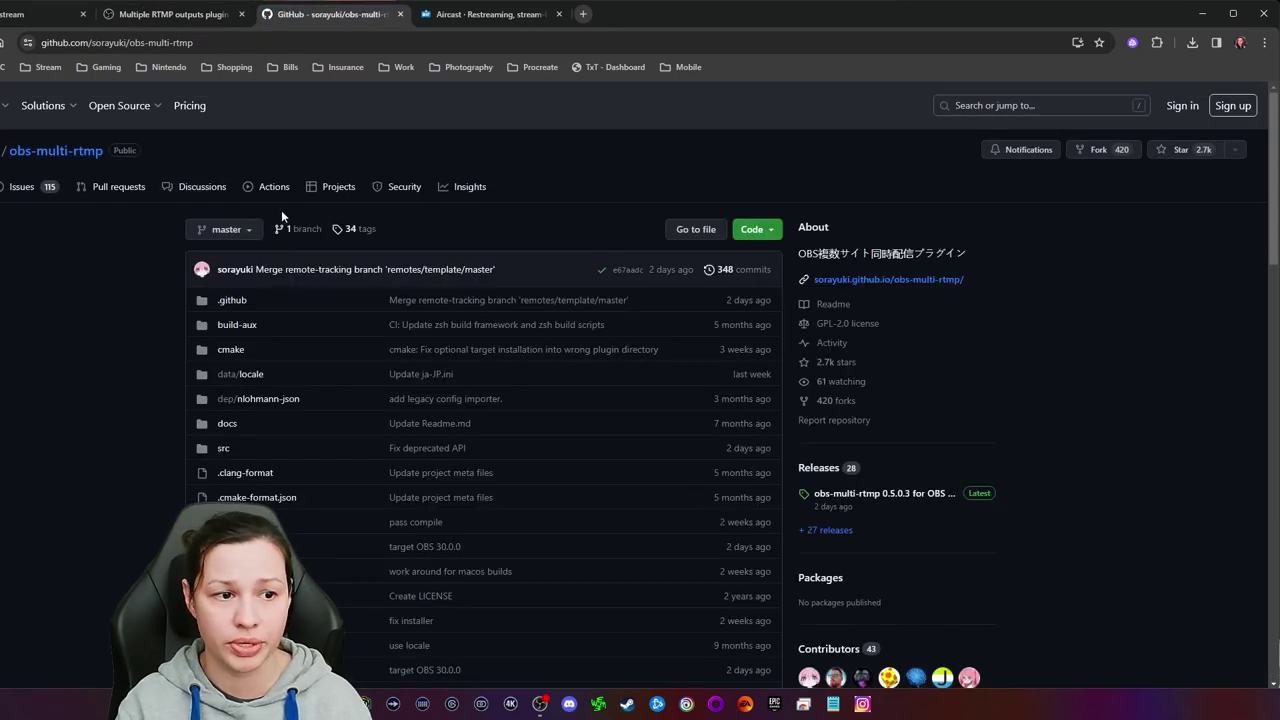
click(893, 494)
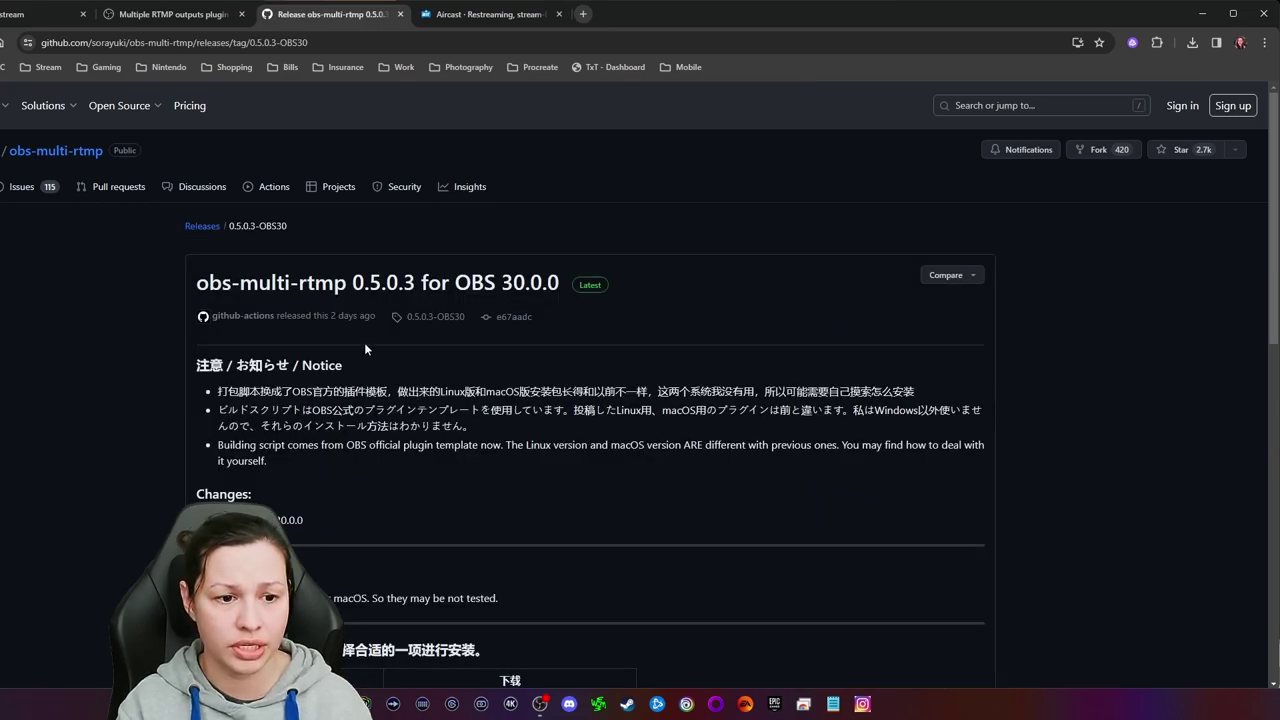
scroll(467, 352, down, 10)
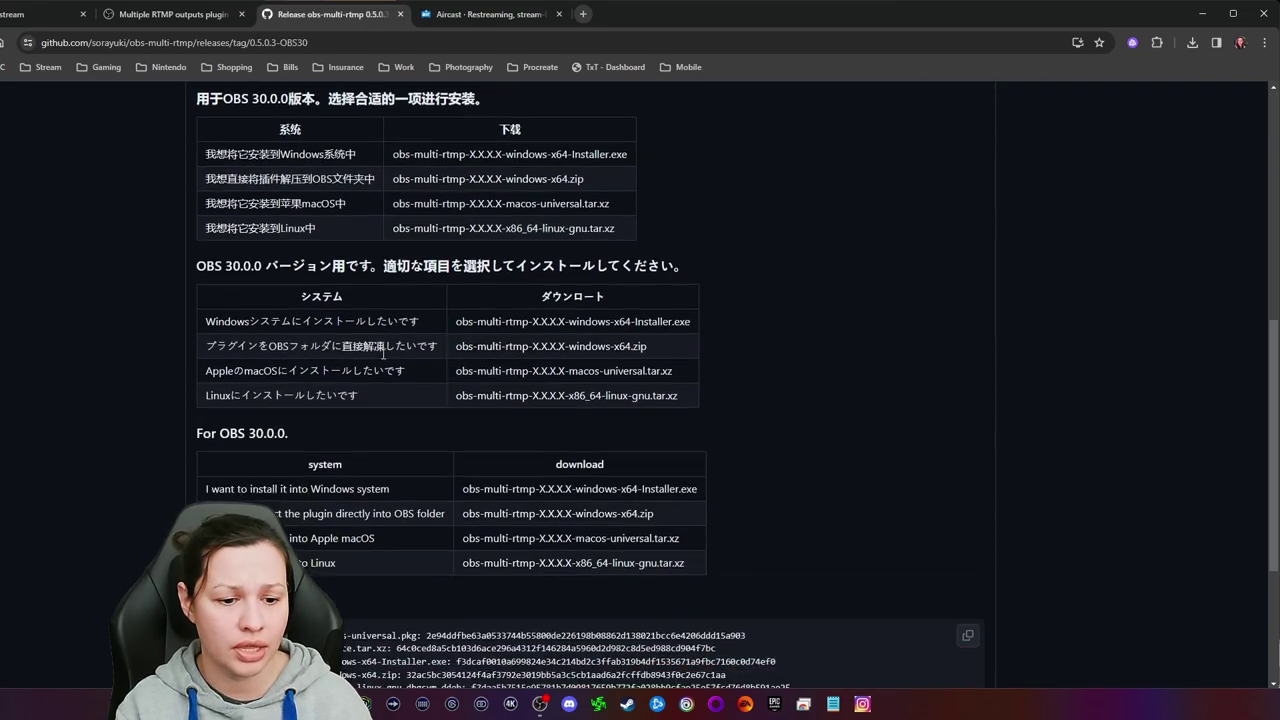
scroll(382, 358, down, 1)
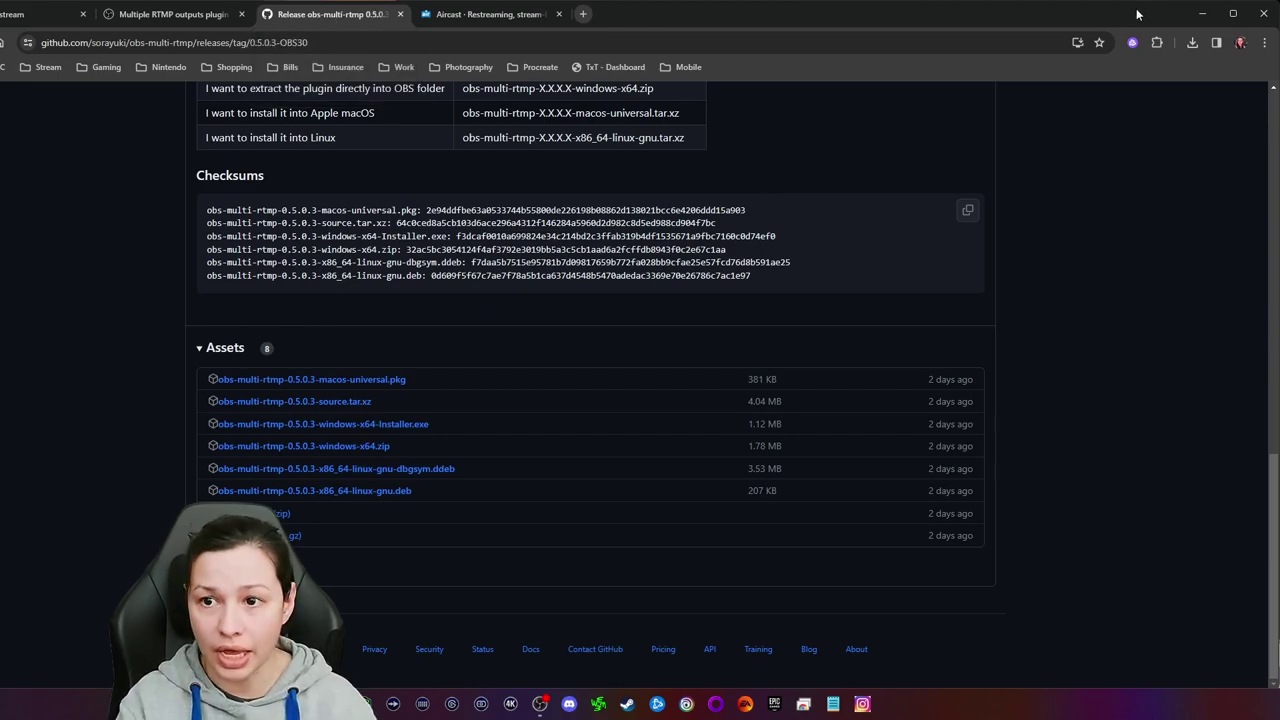
click(1203, 14)
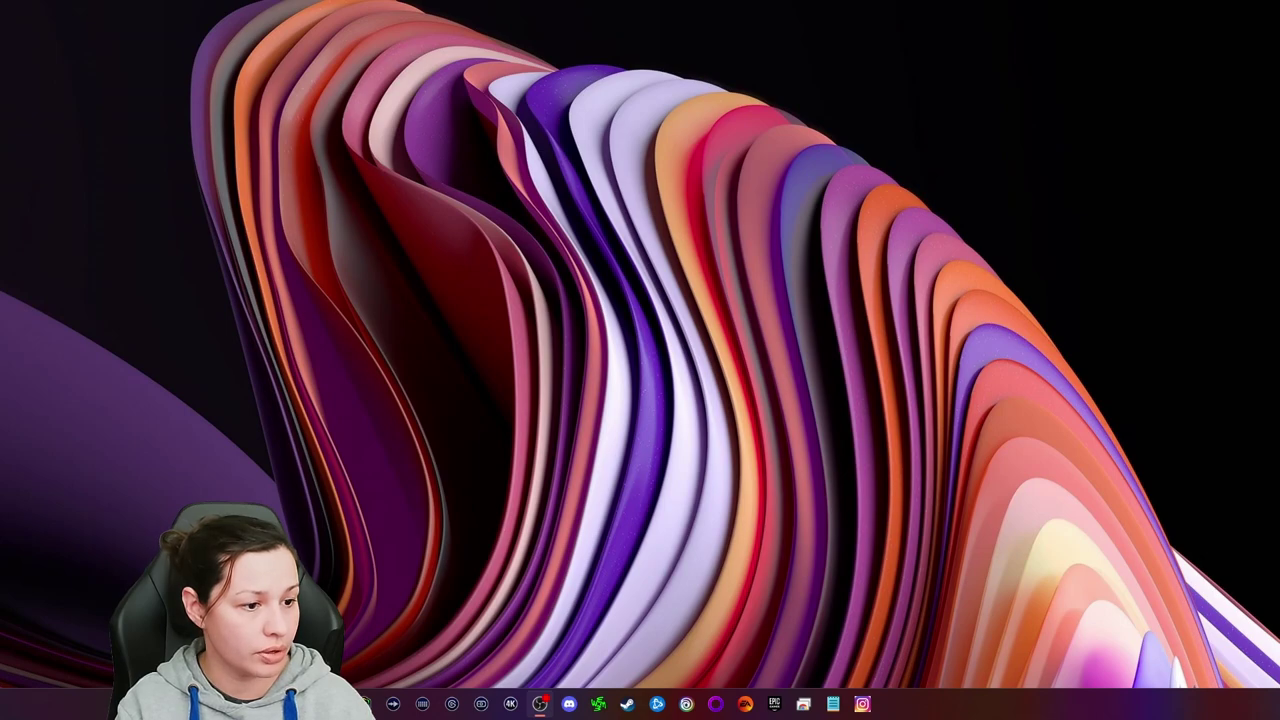
Bring the Multiple output window onto the desktop, enlarge it in both directions, and place it near the middle of the screen
drag(734, 263, 734, 157)
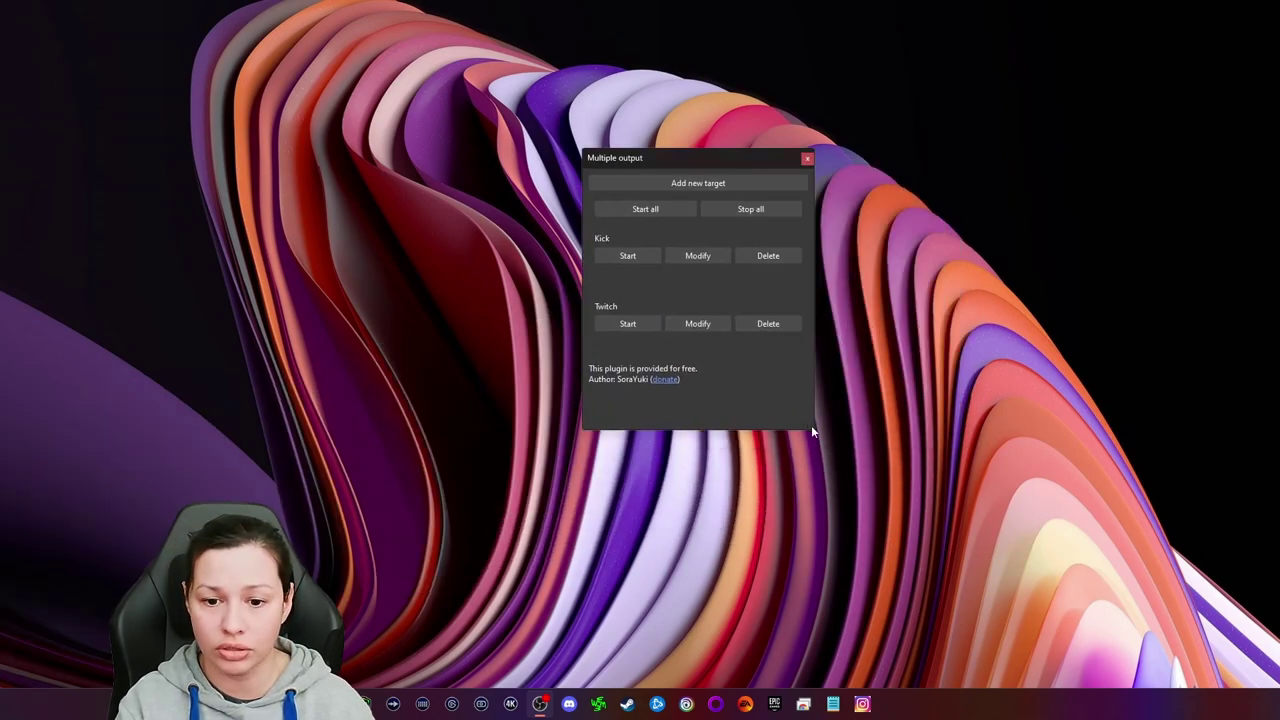
drag(814, 428, 1027, 528)
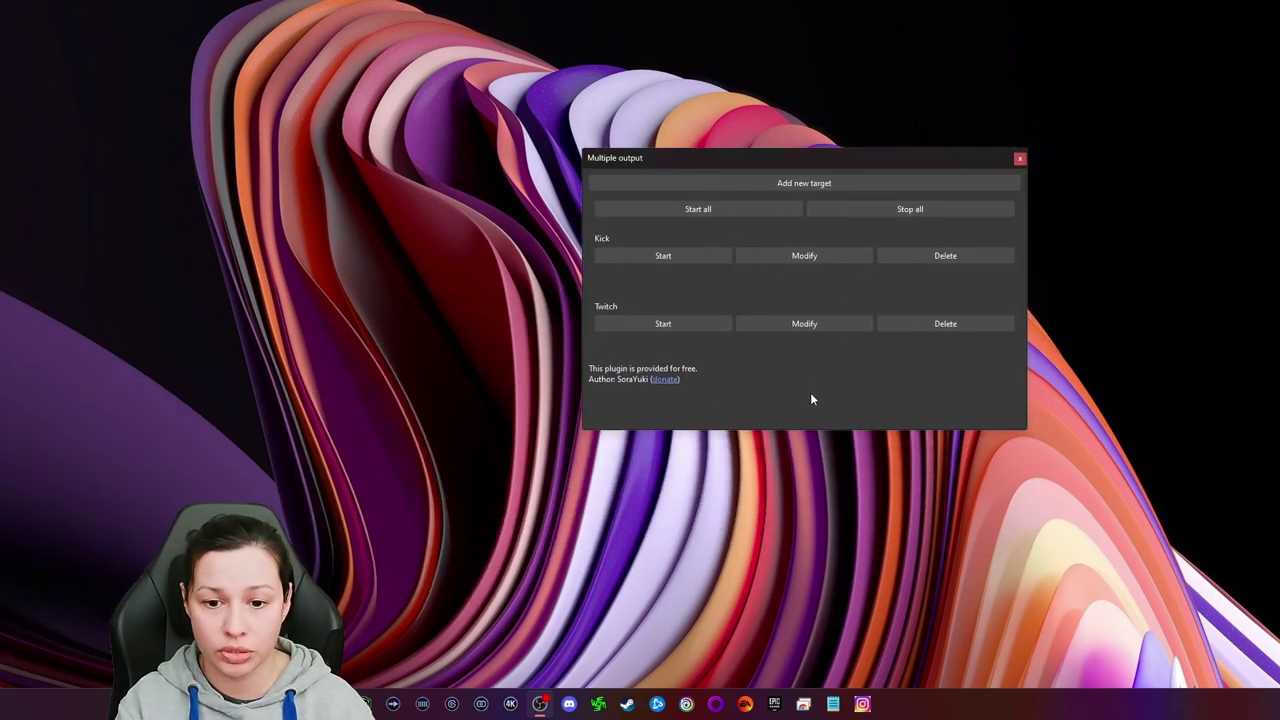
drag(793, 432, 804, 540)
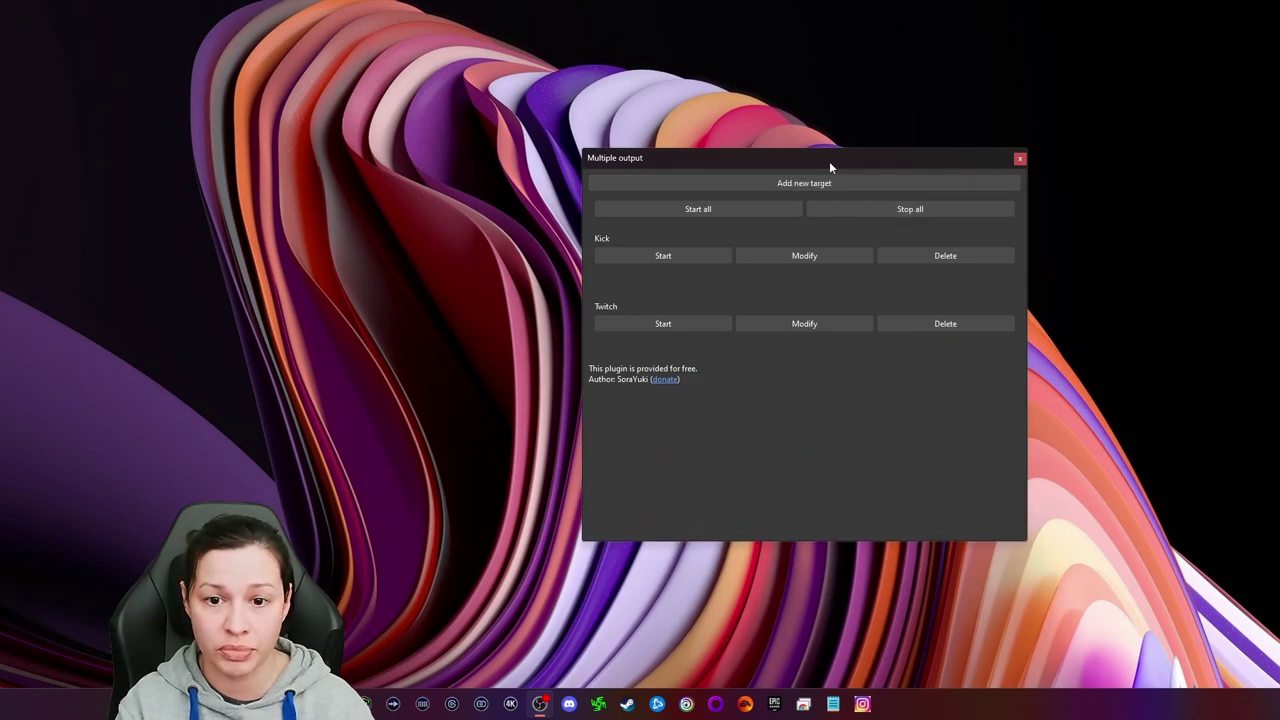
drag(831, 166, 612, 187)
drag(809, 263, 897, 268)
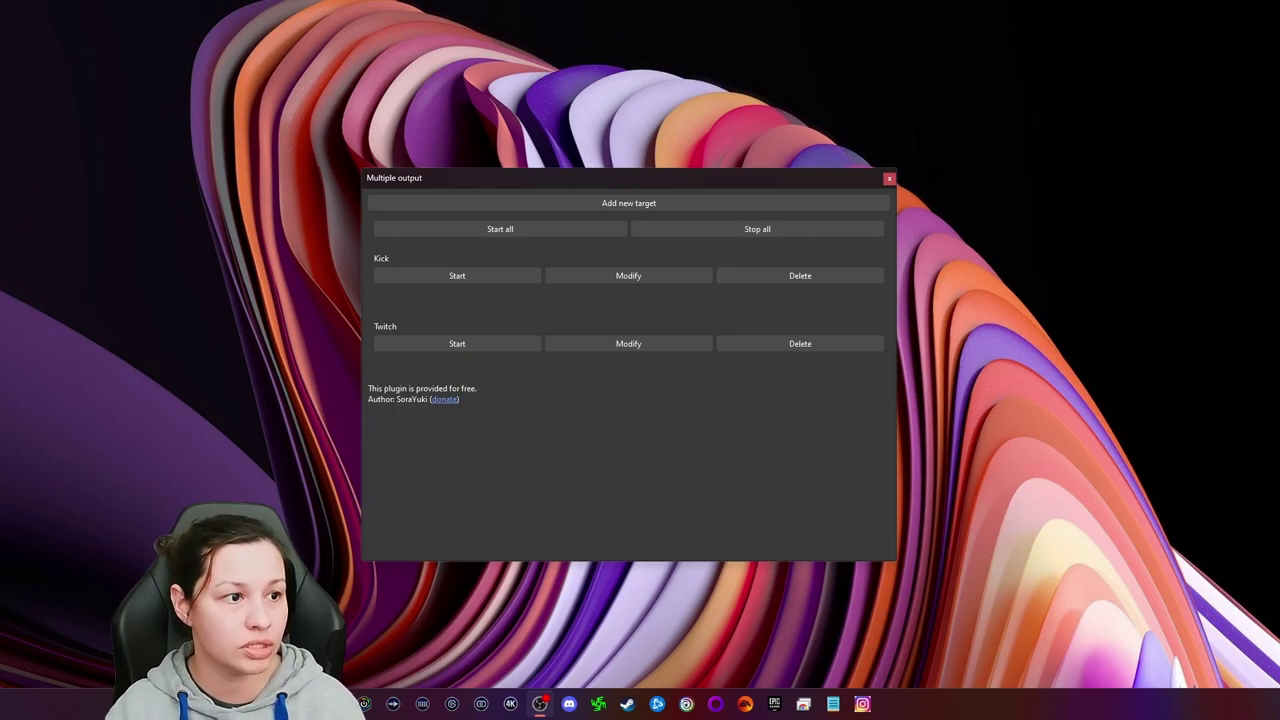
drag(0, 205, 0, 203)
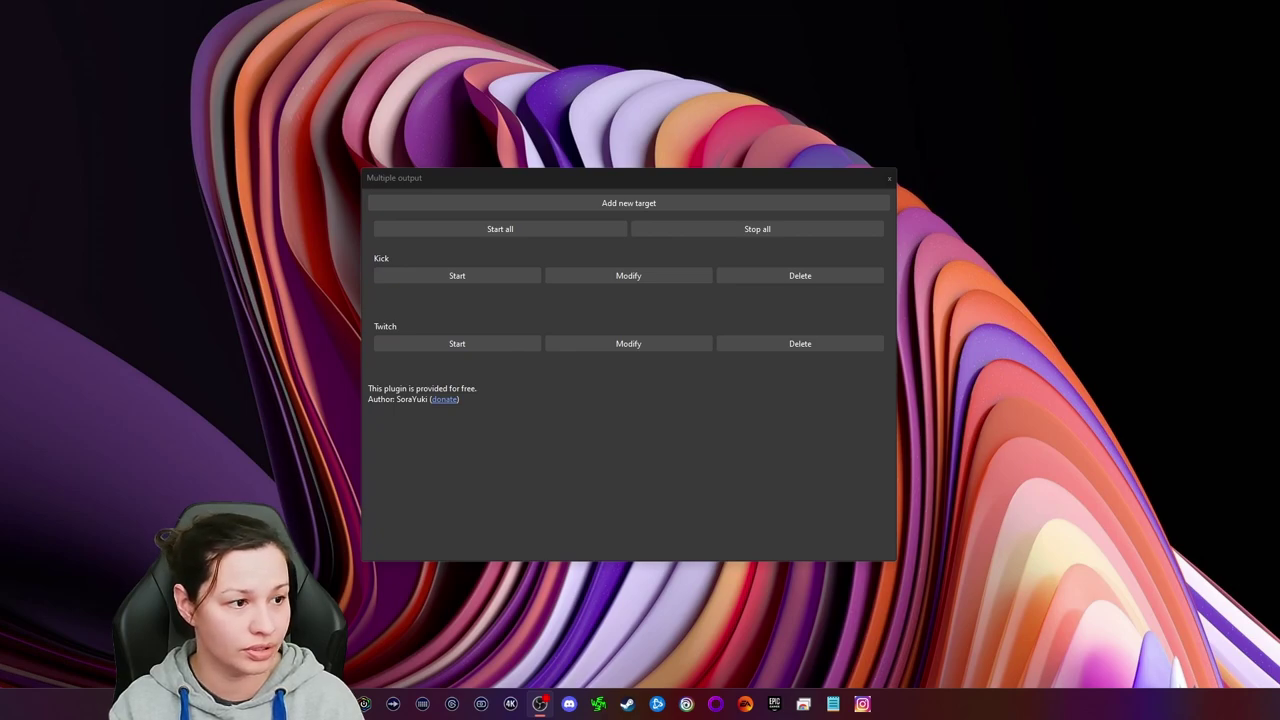
Examine the streaming and recording options in the Vertical Settings dialog, and dismiss it without saving
drag(626, 327, 693, 187)
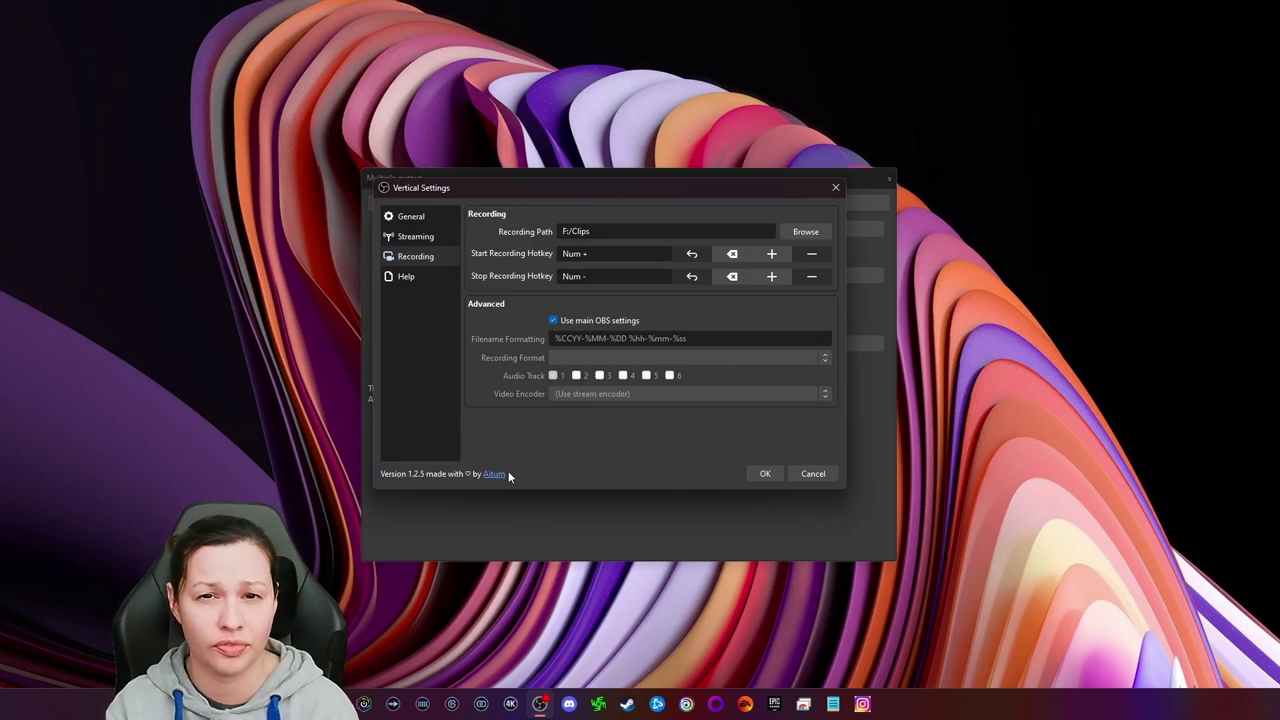
click(437, 237)
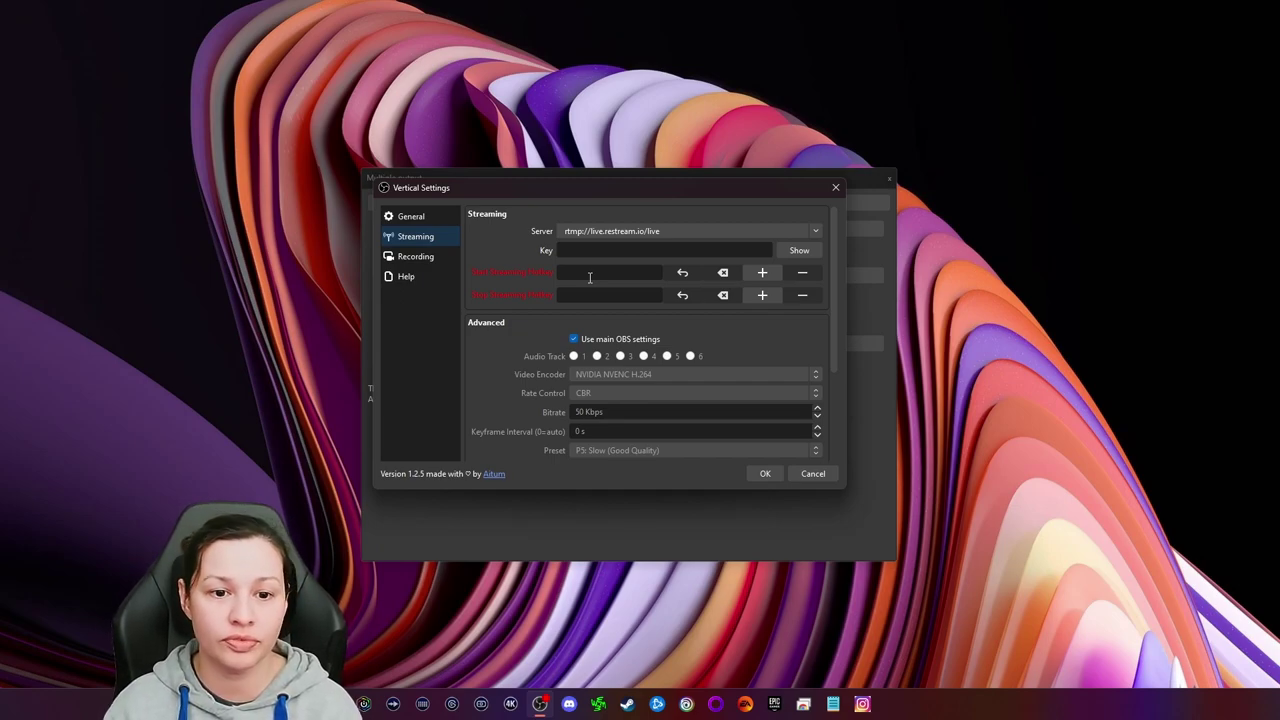
click(416, 257)
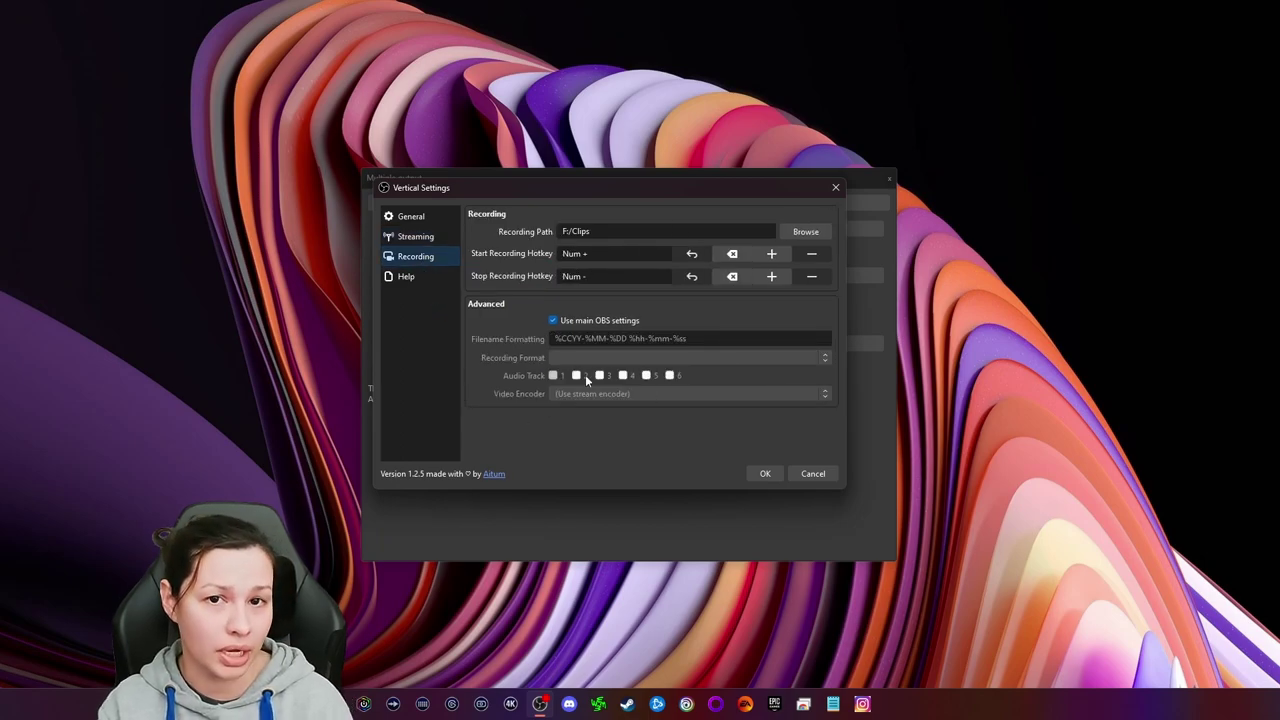
click(813, 475)
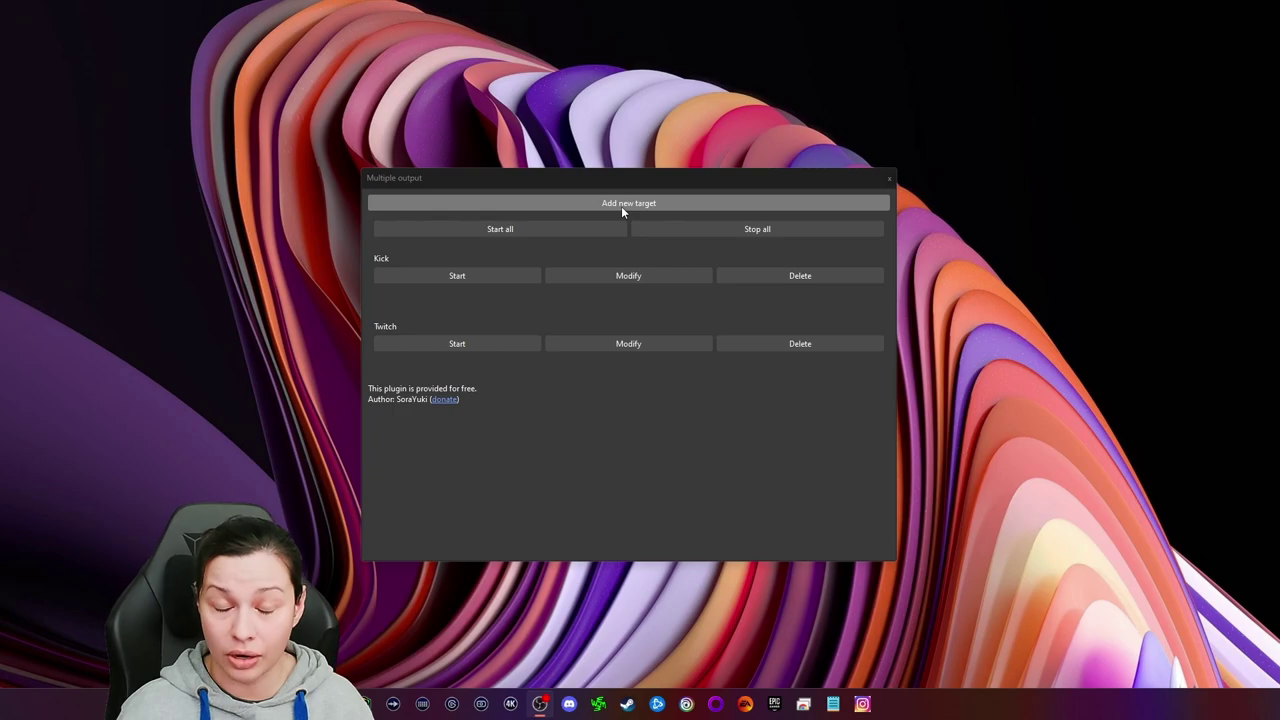
Set the Kick target's video resolution to 1280x720, save the target, and close the Multiple output window
click(628, 278)
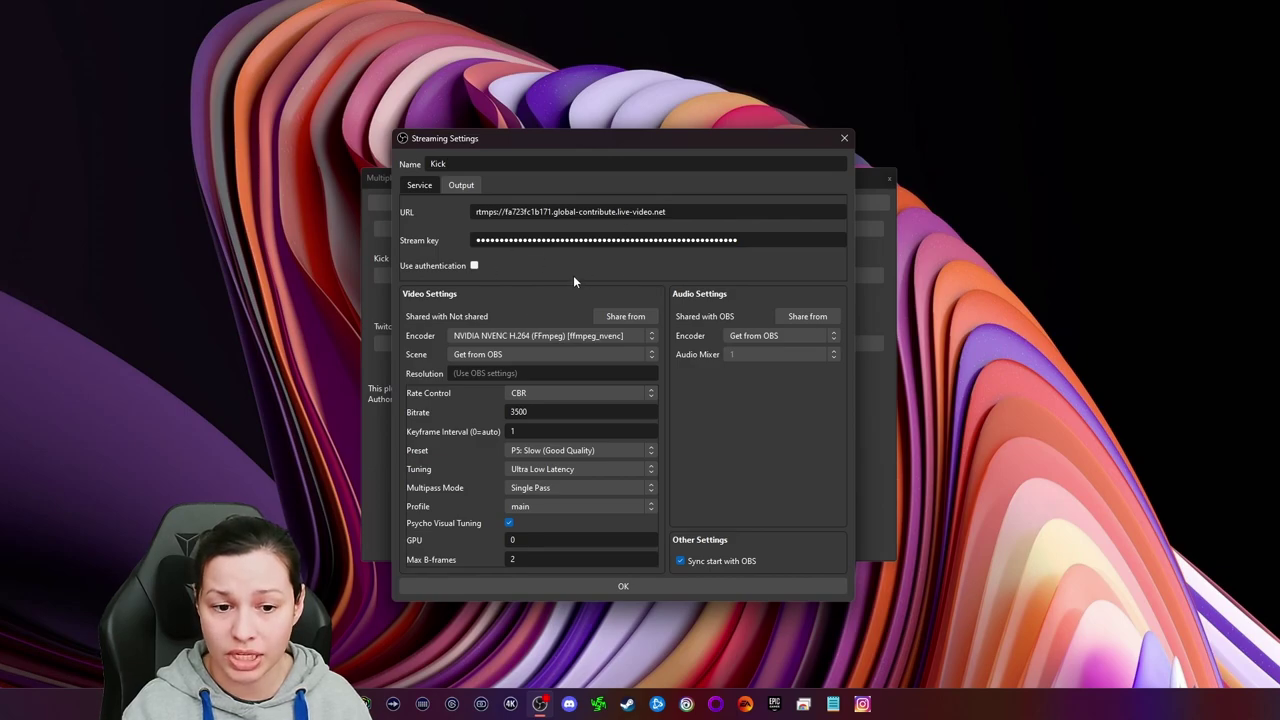
click(487, 372)
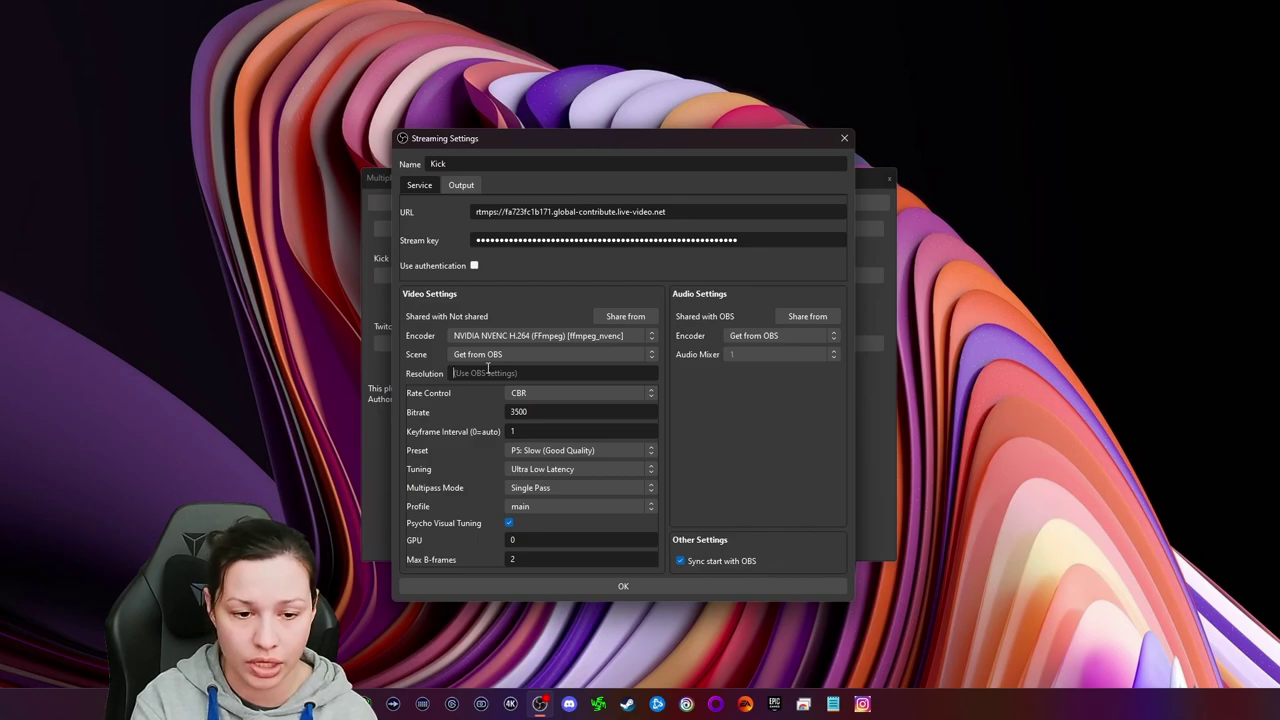
click(488, 372)
text(1280)
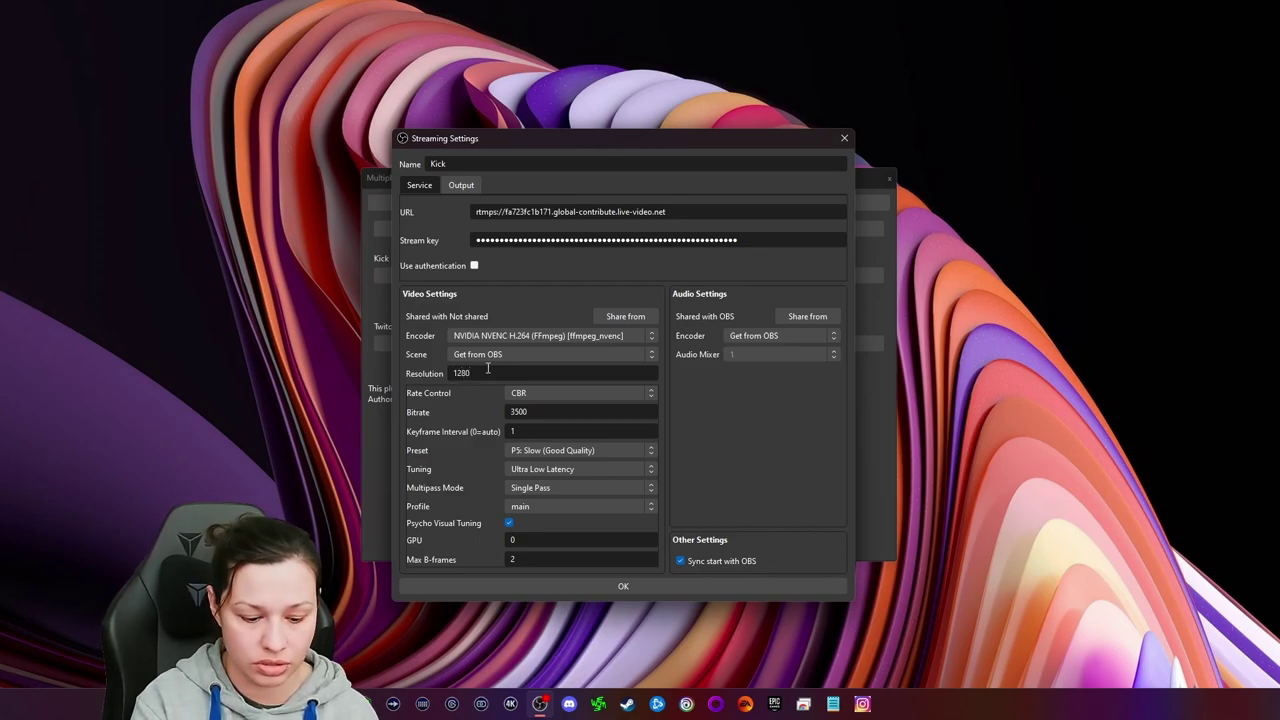
text(x)
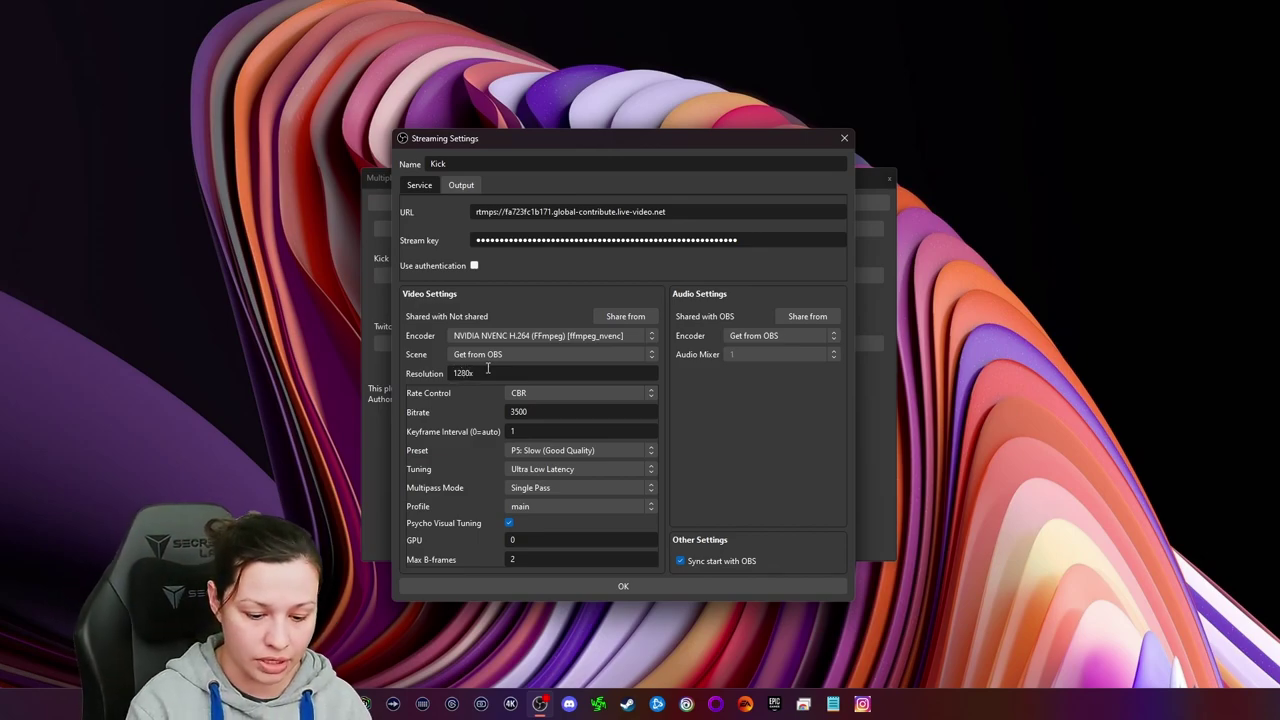
text(720)
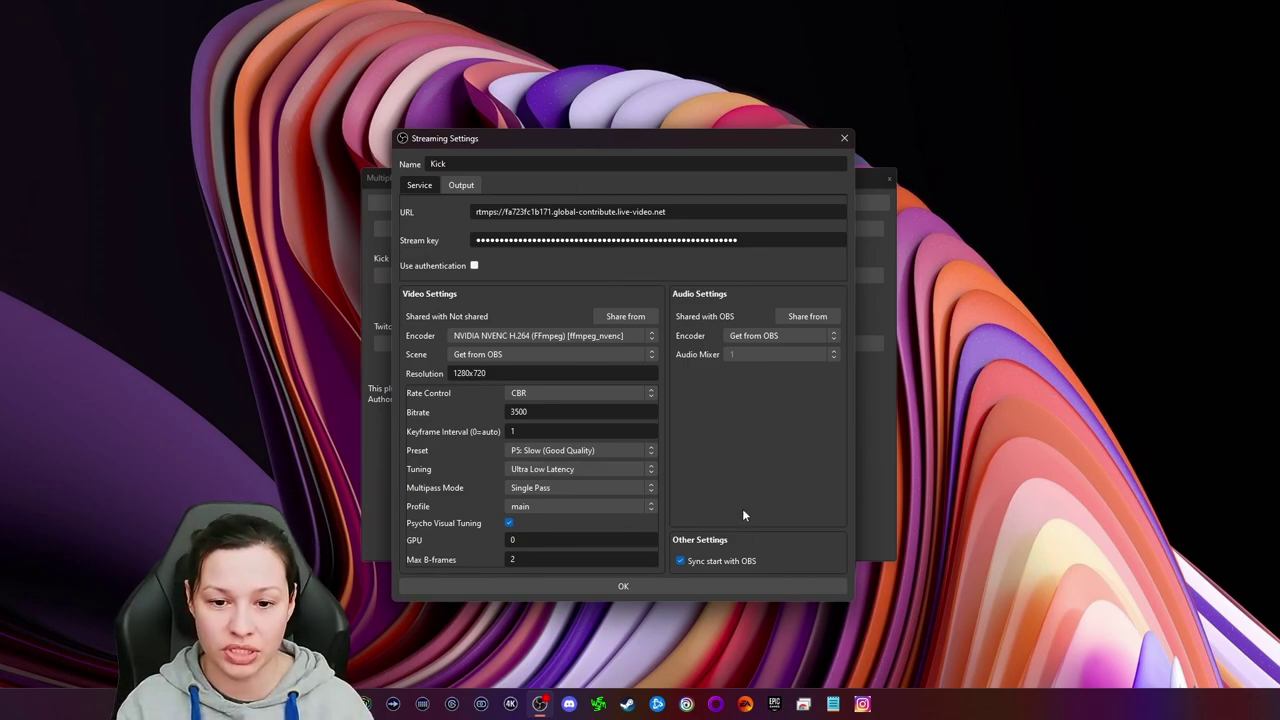
click(620, 586)
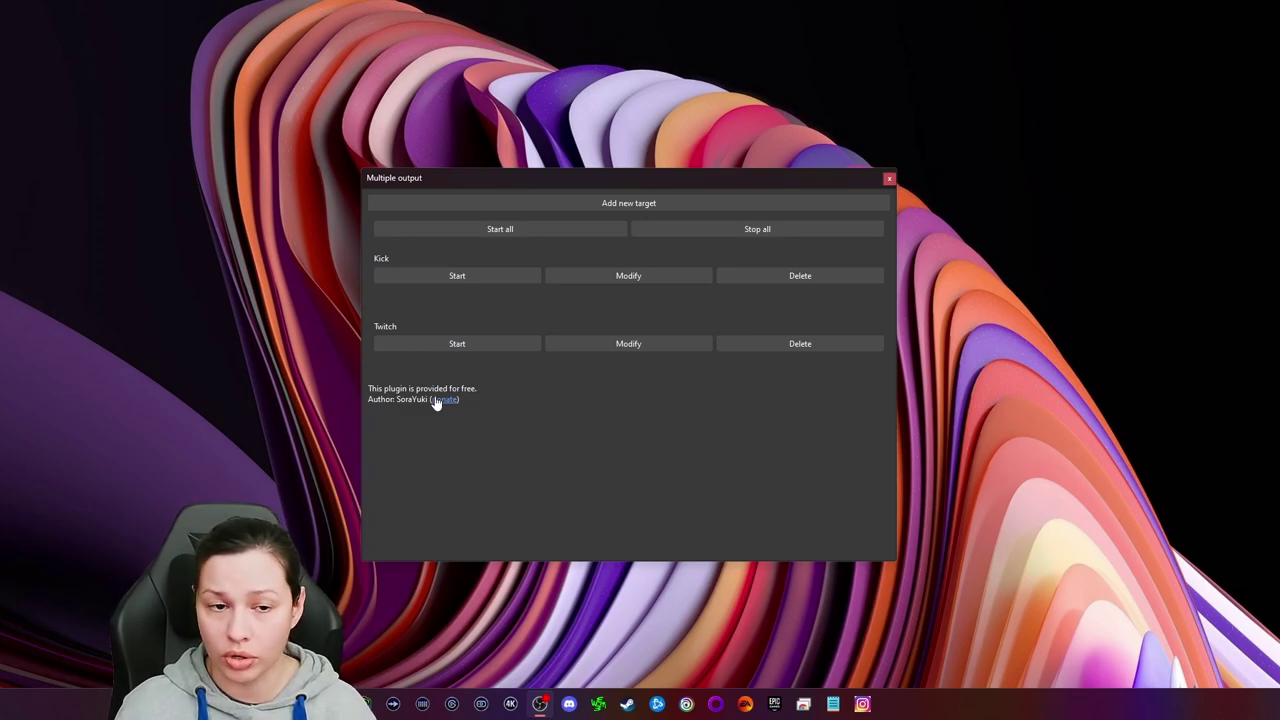
click(889, 181)
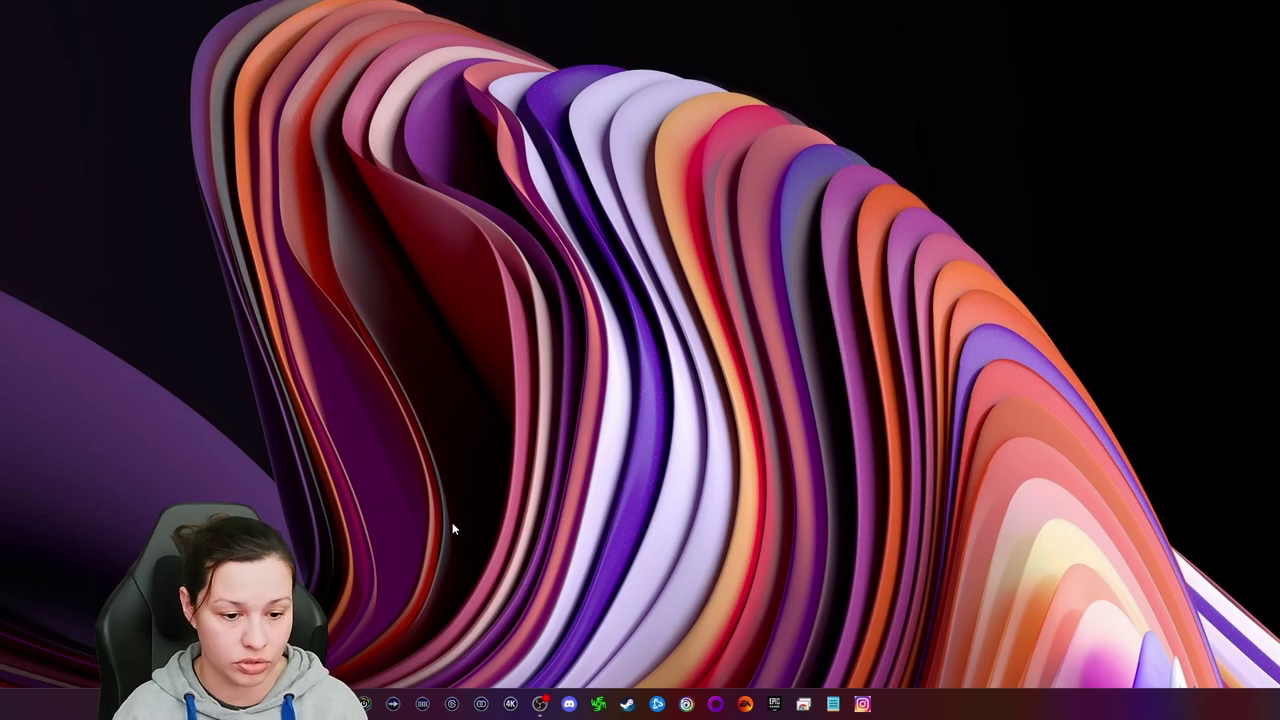
Switch to the browser and examine Aircast's stream profile preview with its list of destination streams
key(alt+Tab)
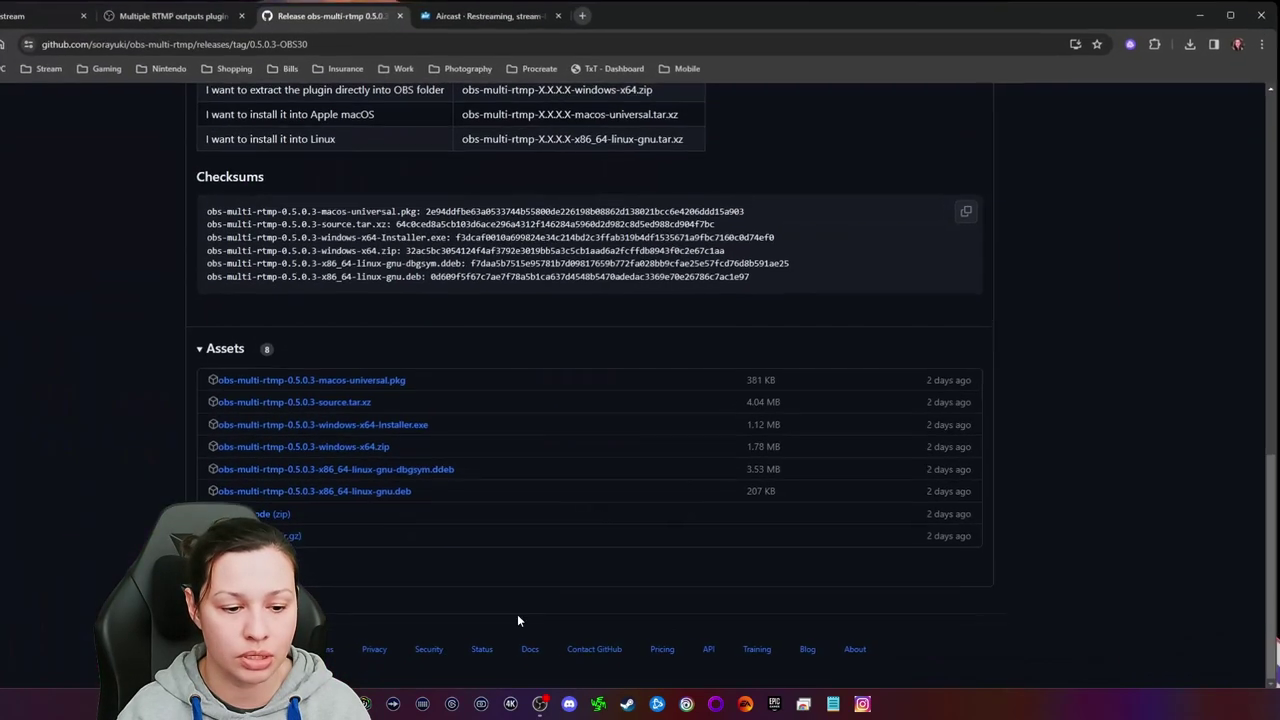
click(445, 16)
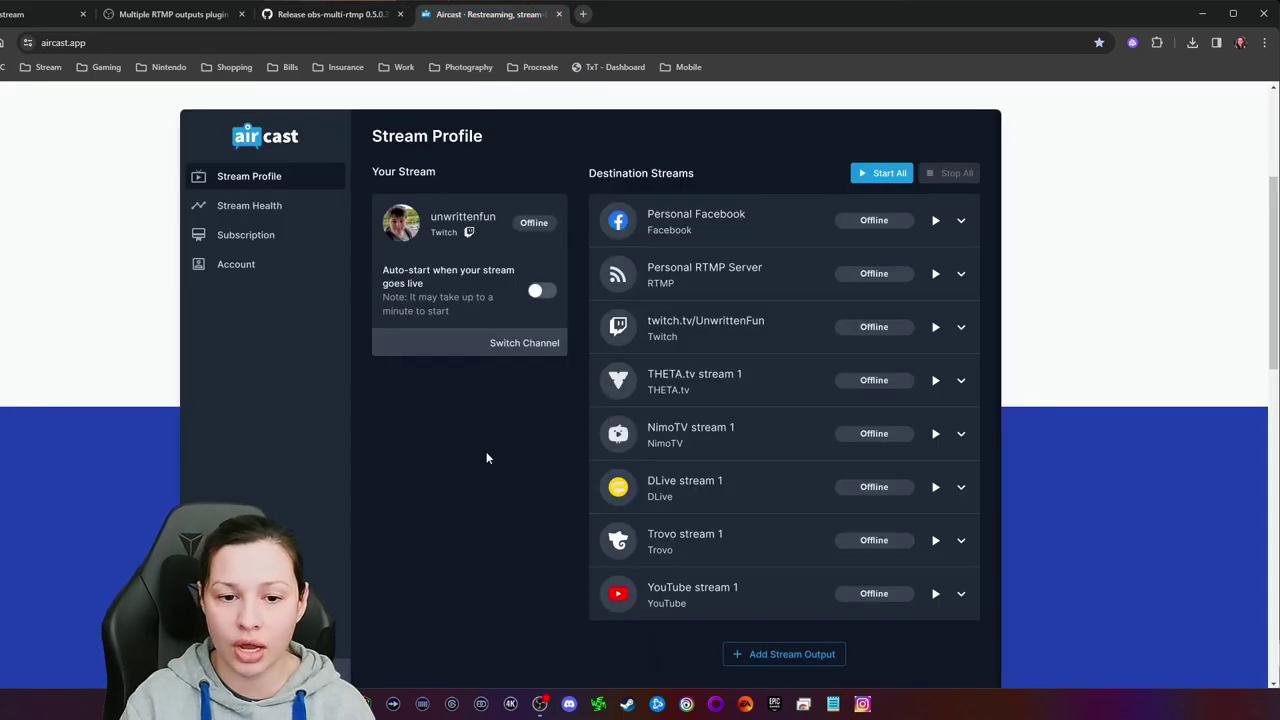
scroll(480, 460, down, 1)
scroll(480, 460, up, 1)
scroll(481, 463, up, 2)
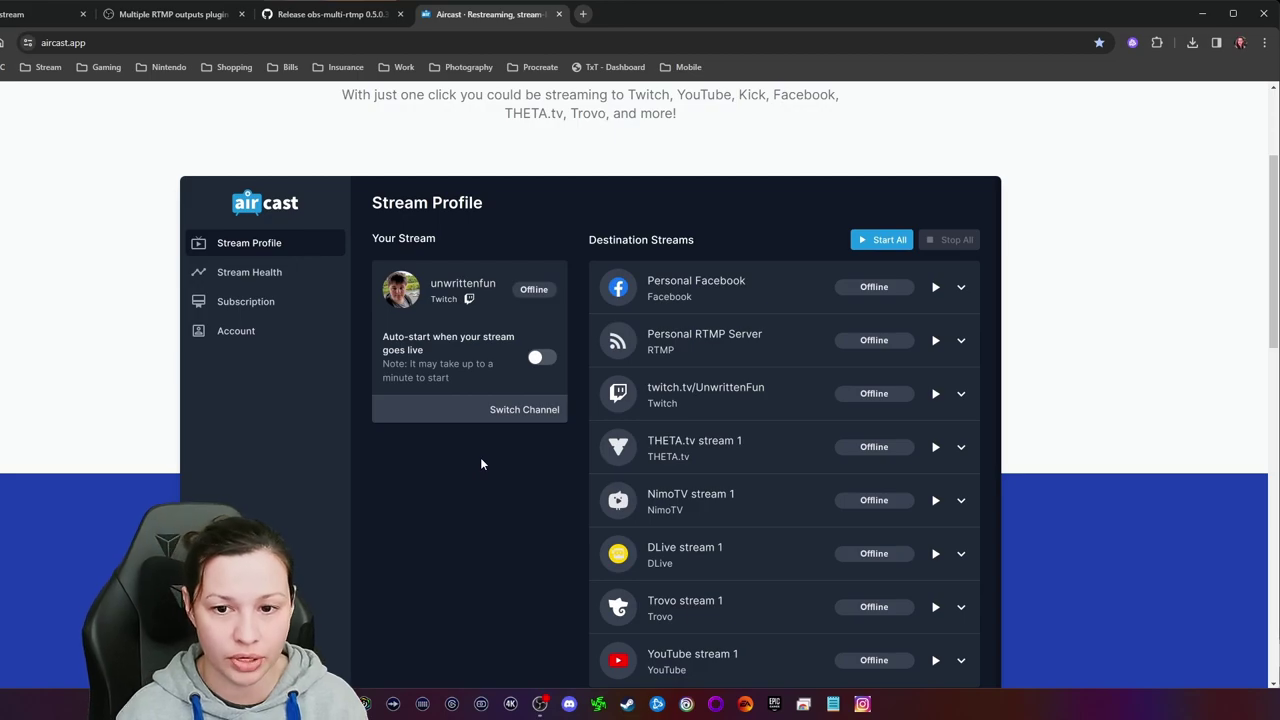
scroll(709, 302, down, 2)
scroll(650, 385, up, 1)
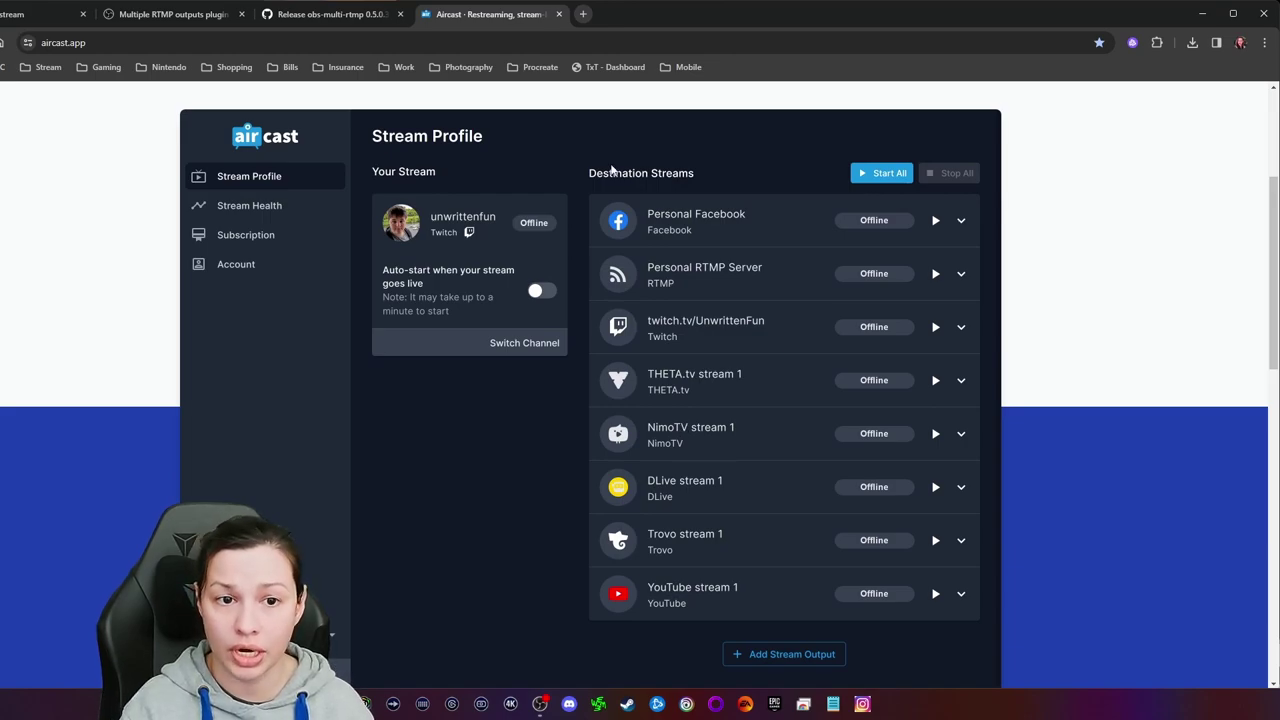
Close the Aircast page, go to the Restream dashboard, and toggle the Kick channel off and back on
click(325, 14)
click(45, 14)
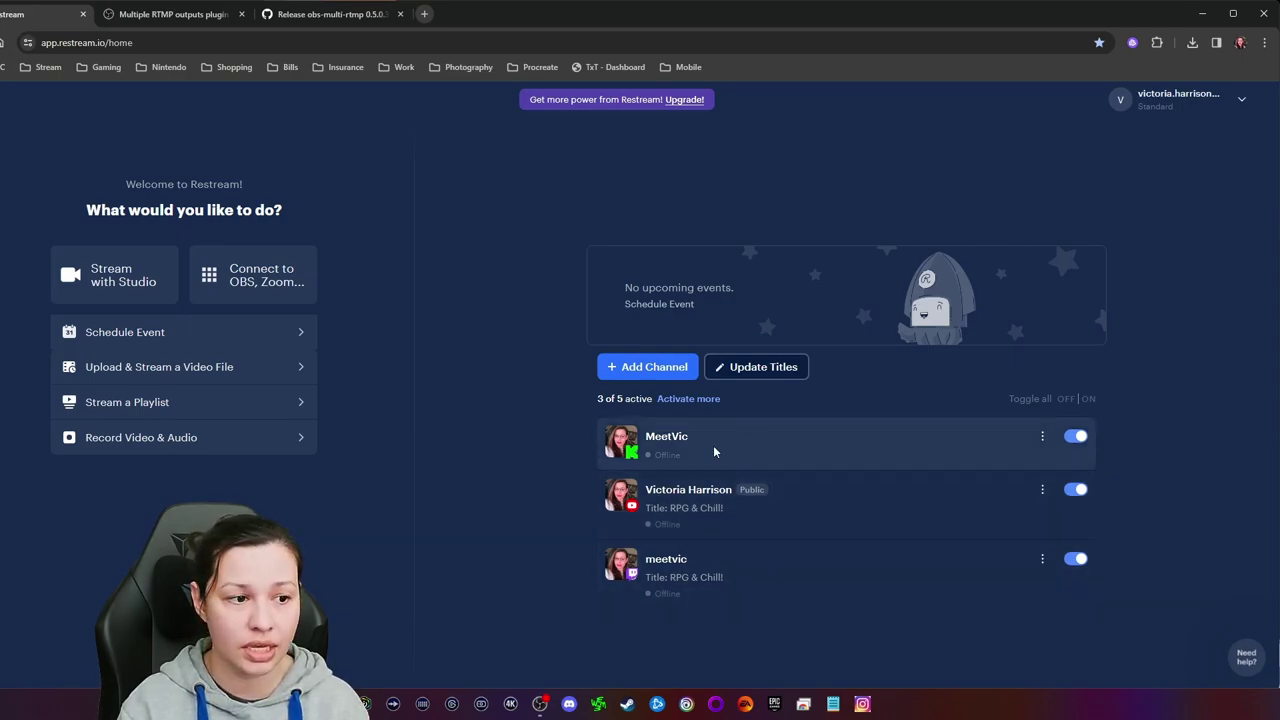
click(1078, 438)
click(1075, 438)
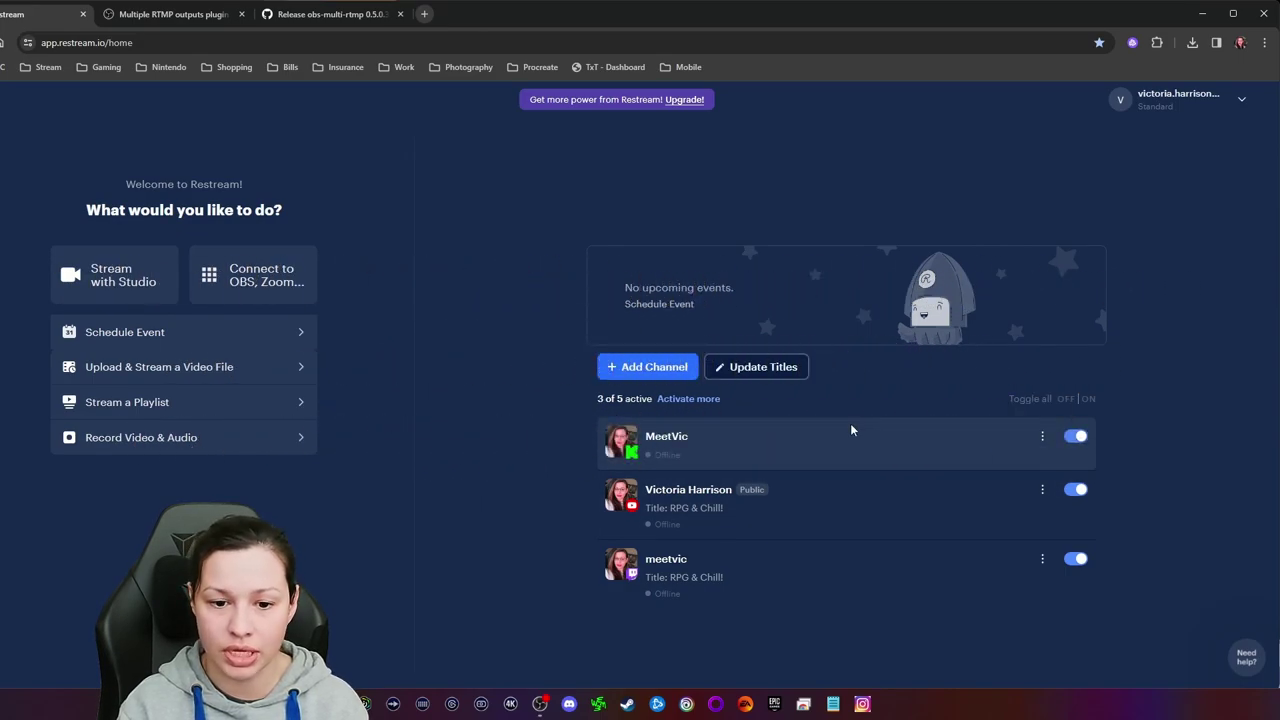
Open Restream's form for adding a Kick channel, inspect its RTMP URL and stream key fields, and close it without adding anything
click(656, 372)
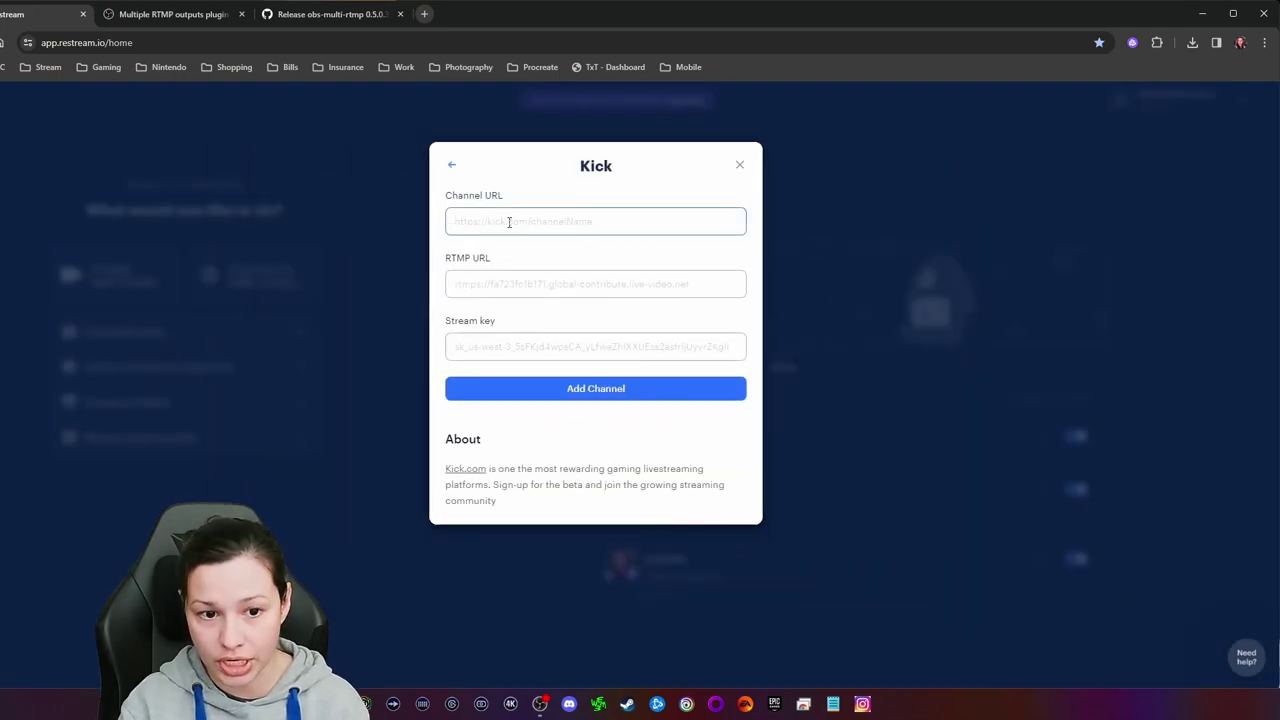
click(462, 289)
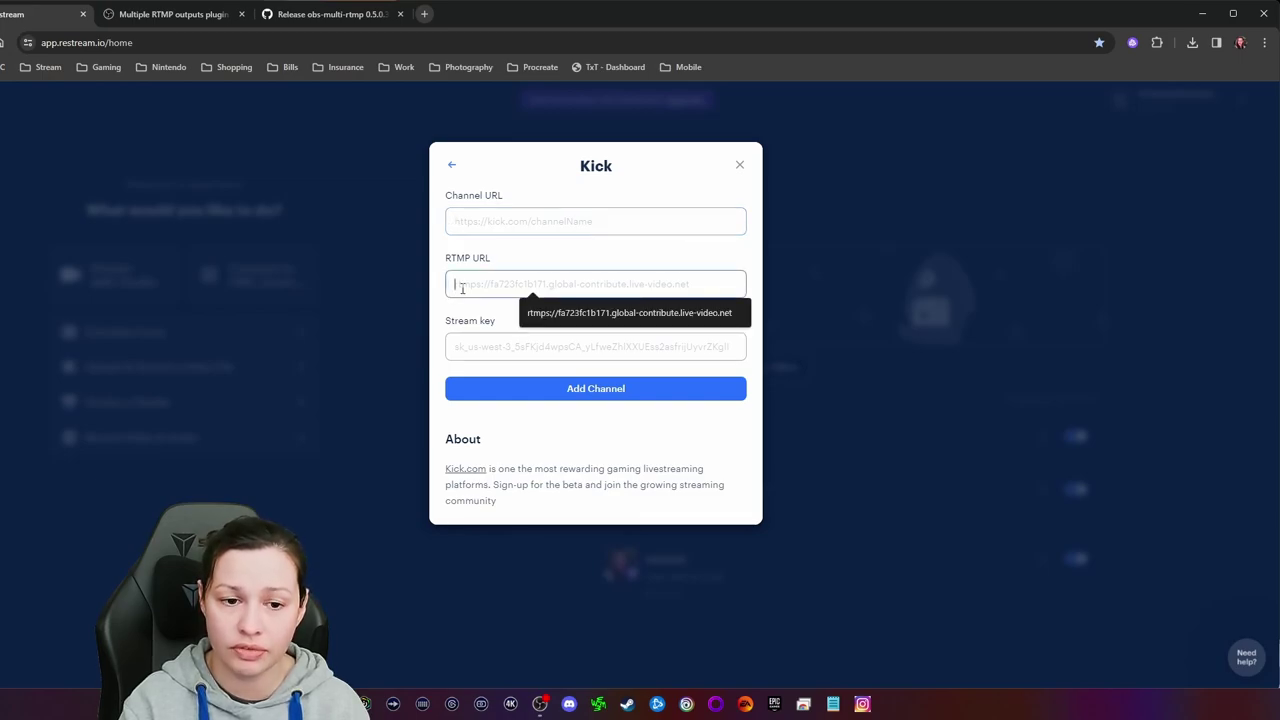
click(468, 346)
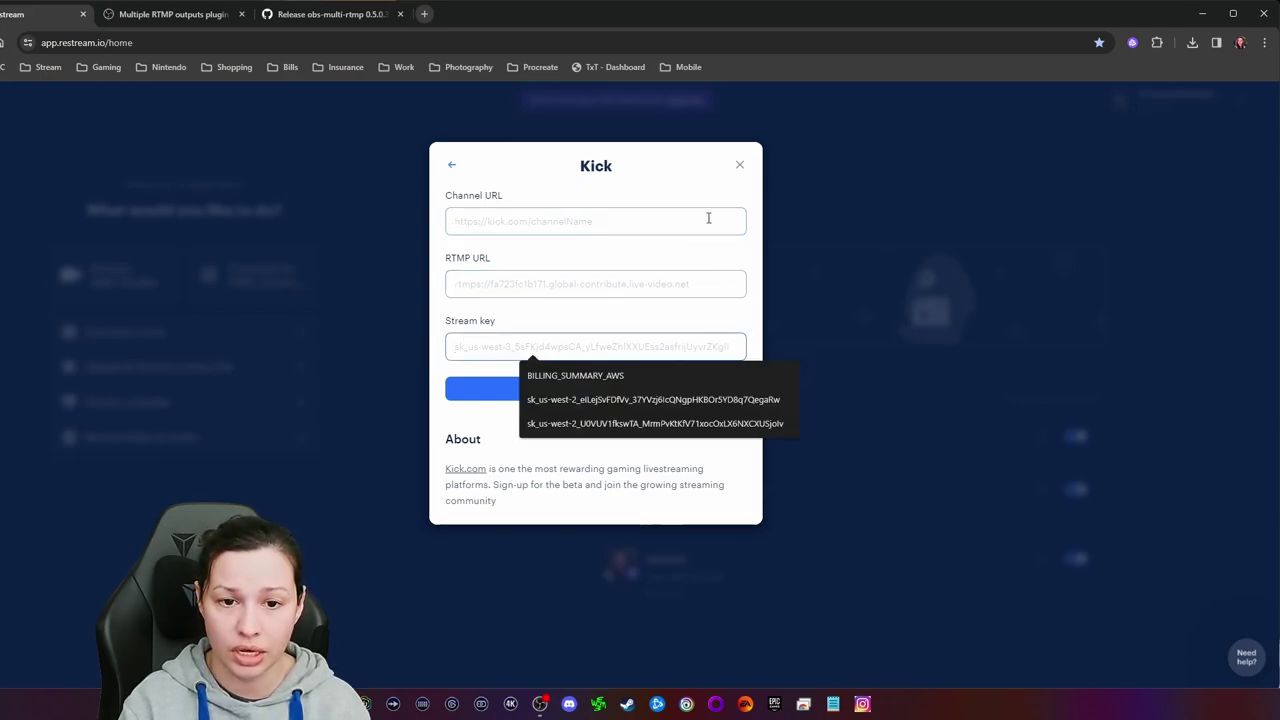
click(740, 165)
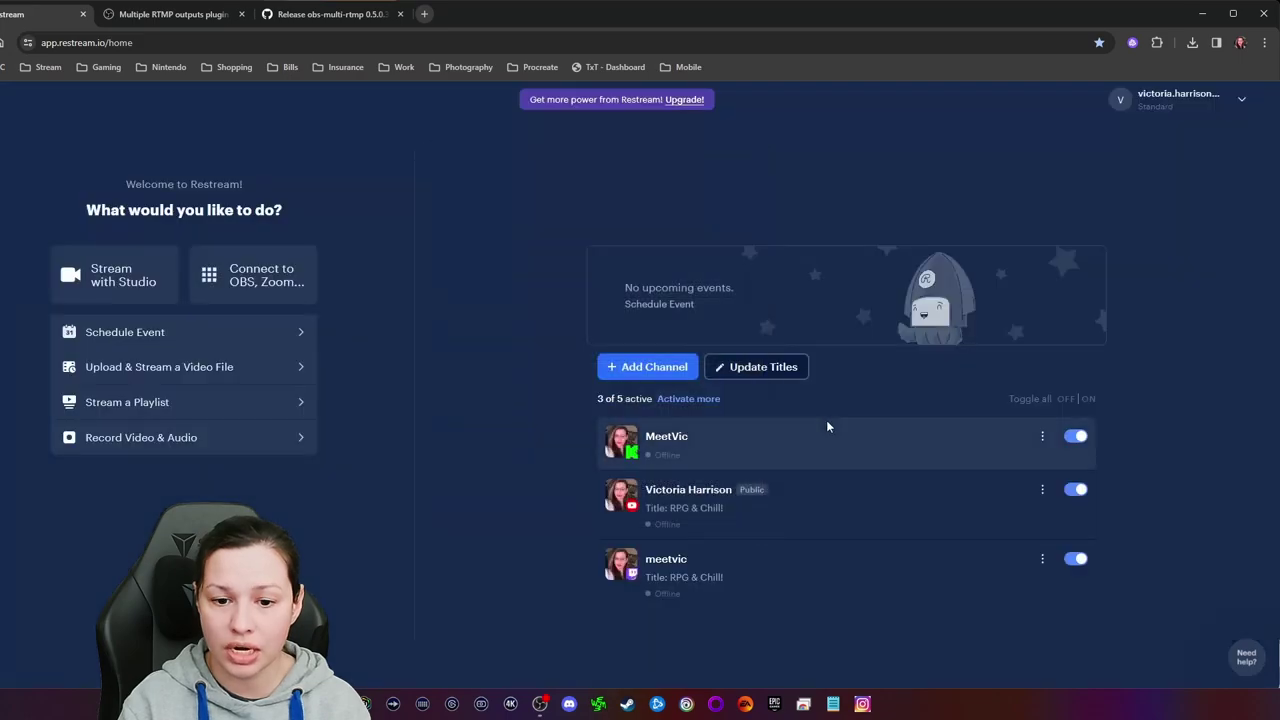
Check the Kick channel's options, view the platforms available for adding a channel, and close the list without adding one
click(1042, 436)
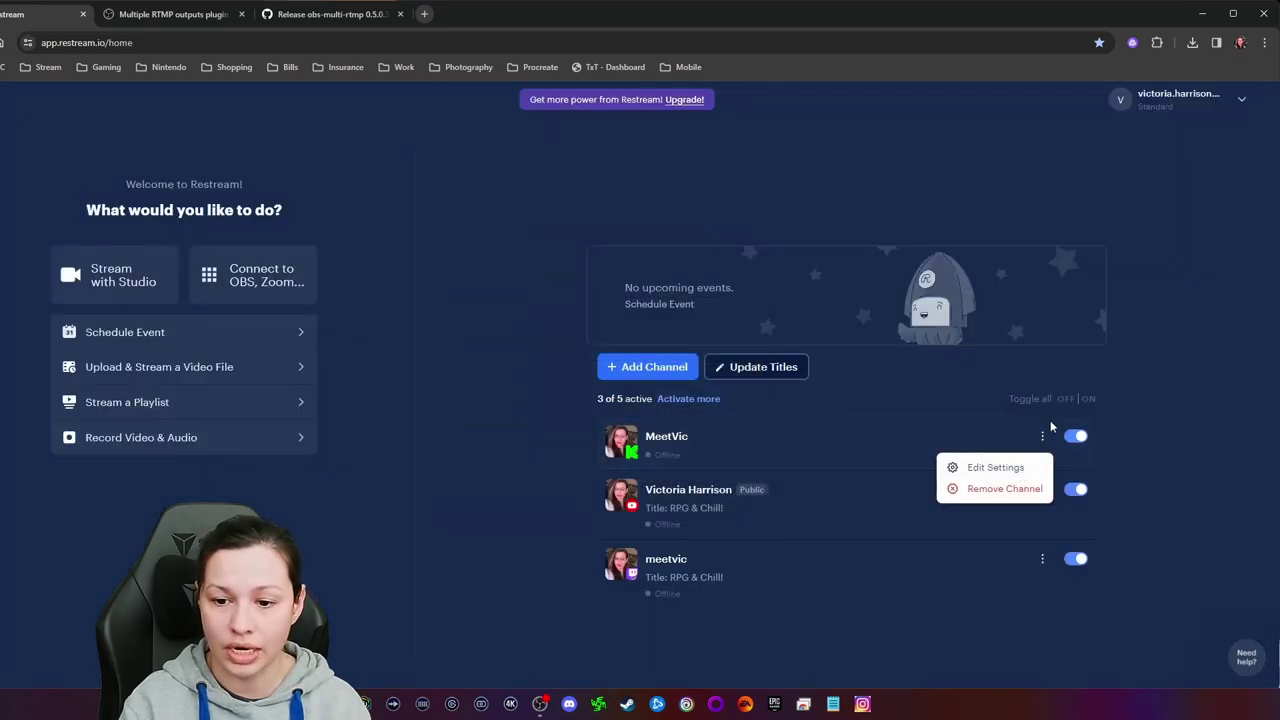
click(980, 397)
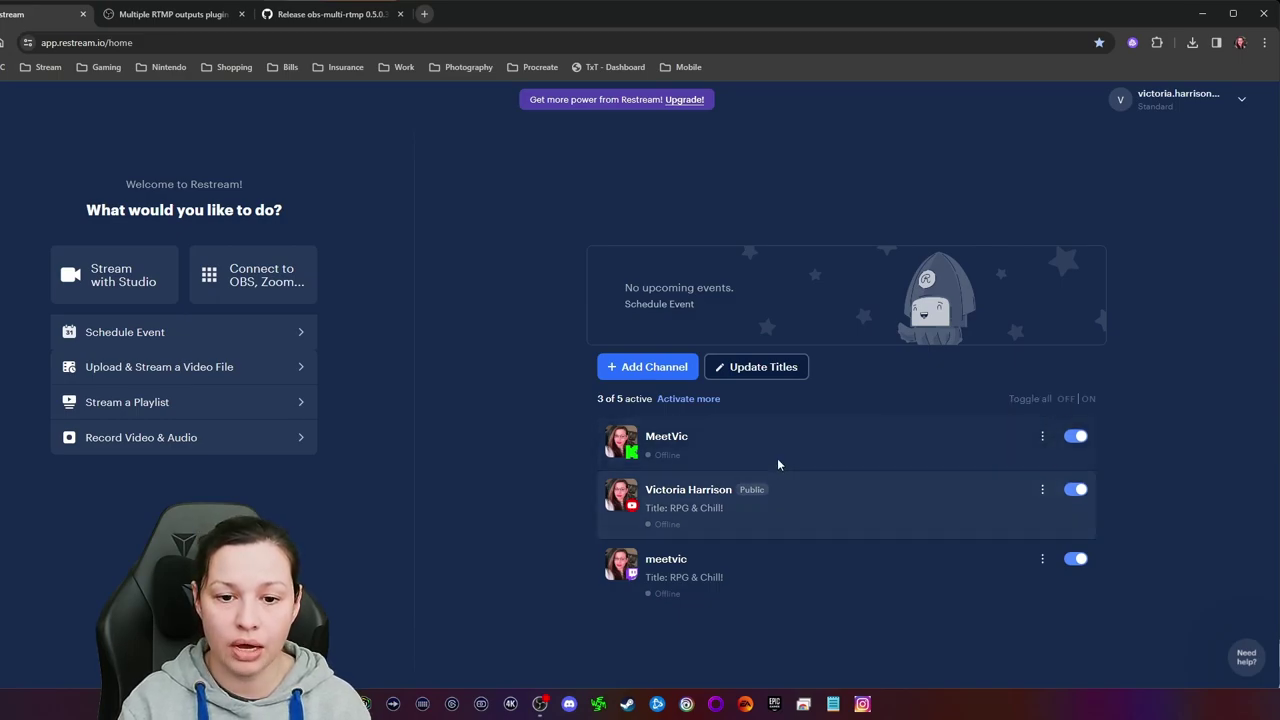
click(607, 365)
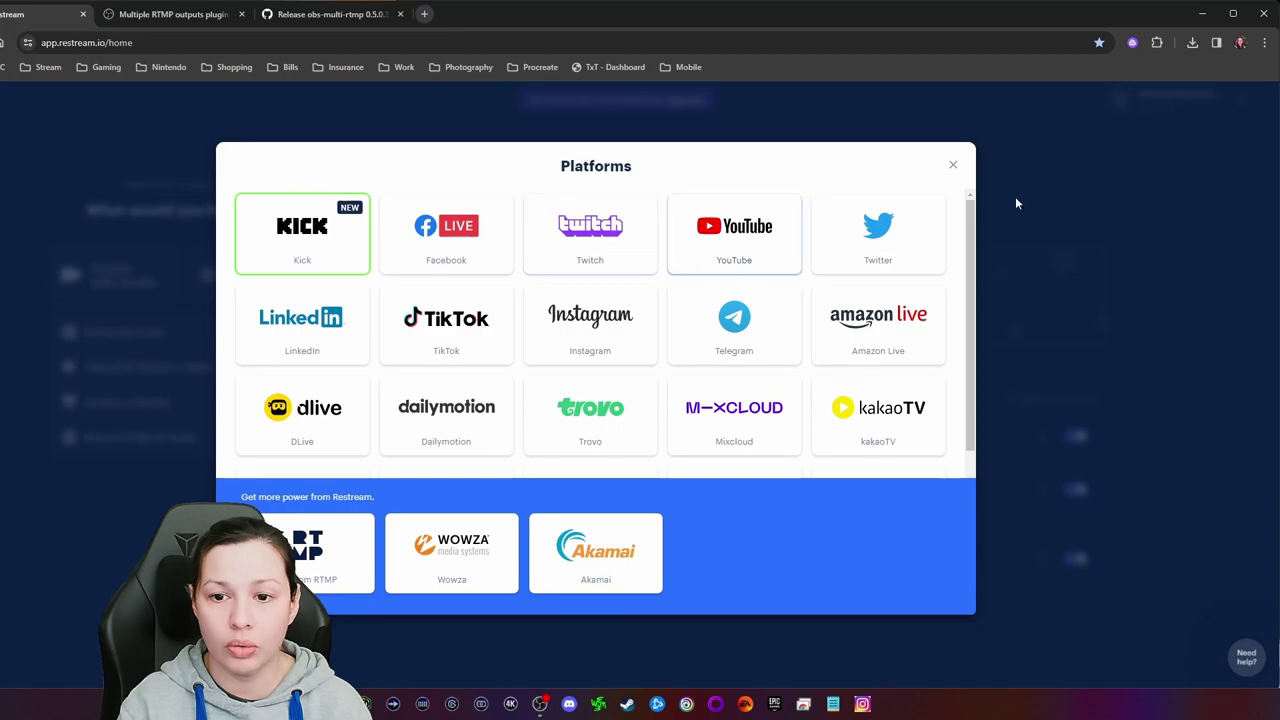
click(953, 164)
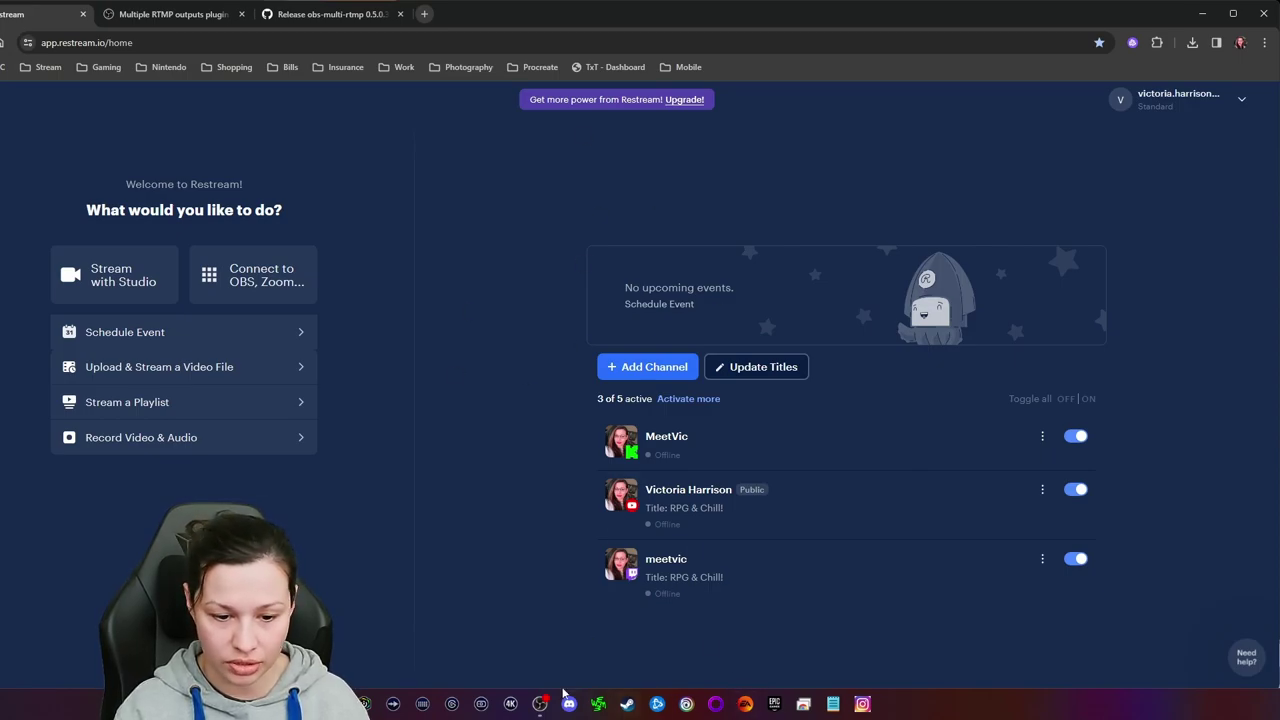
click(335, 704)
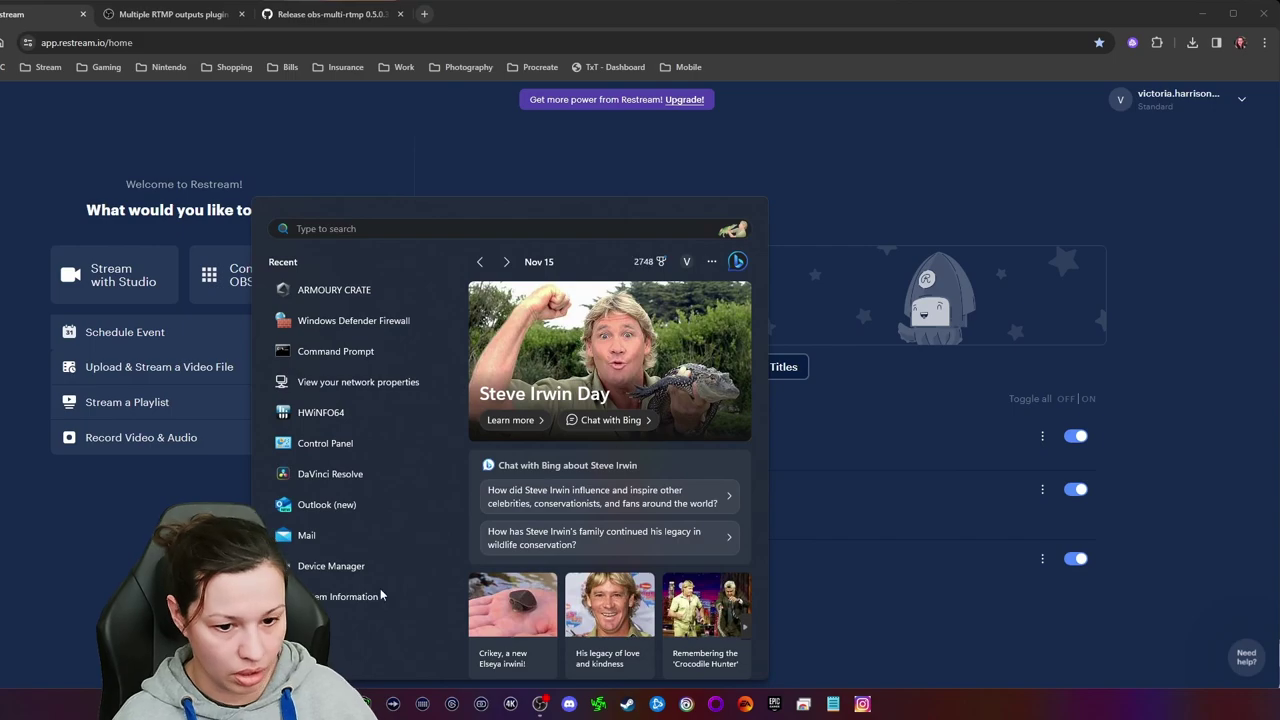
click(825, 185)
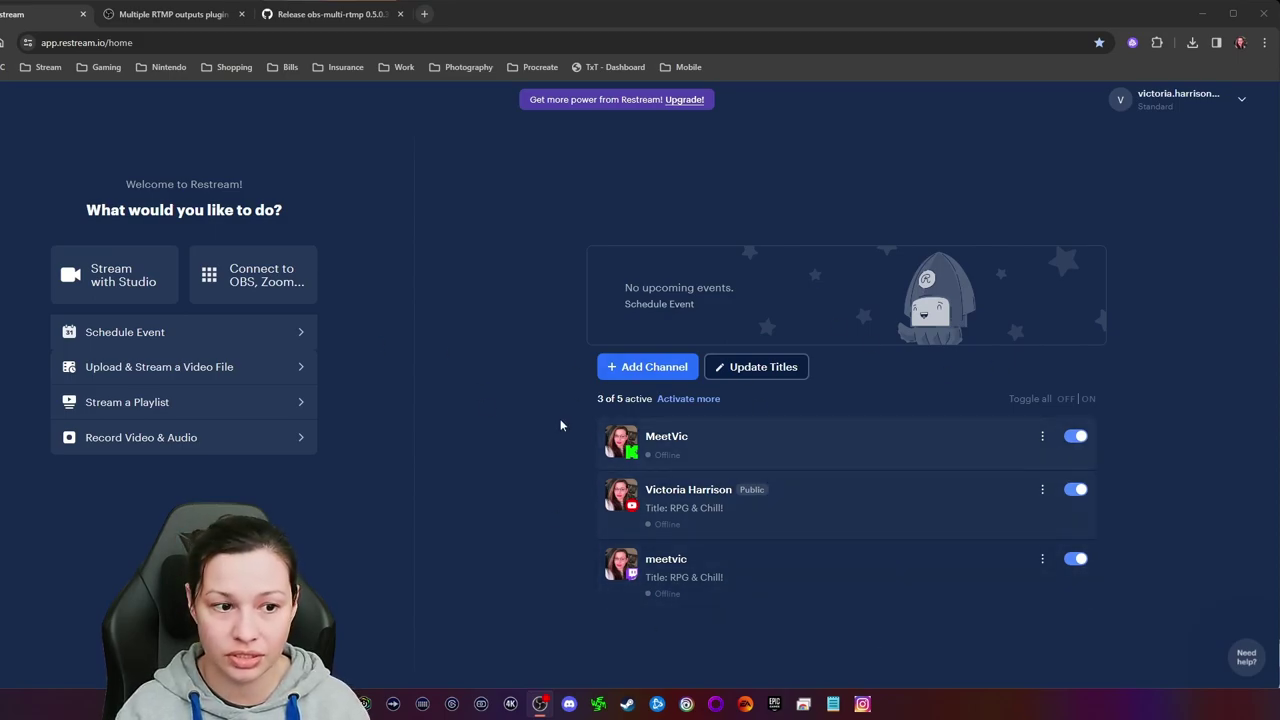
Open Restream's connection page for OBS and Zoom with its RTMP settings, and show the combined multi-platform chat
click(253, 275)
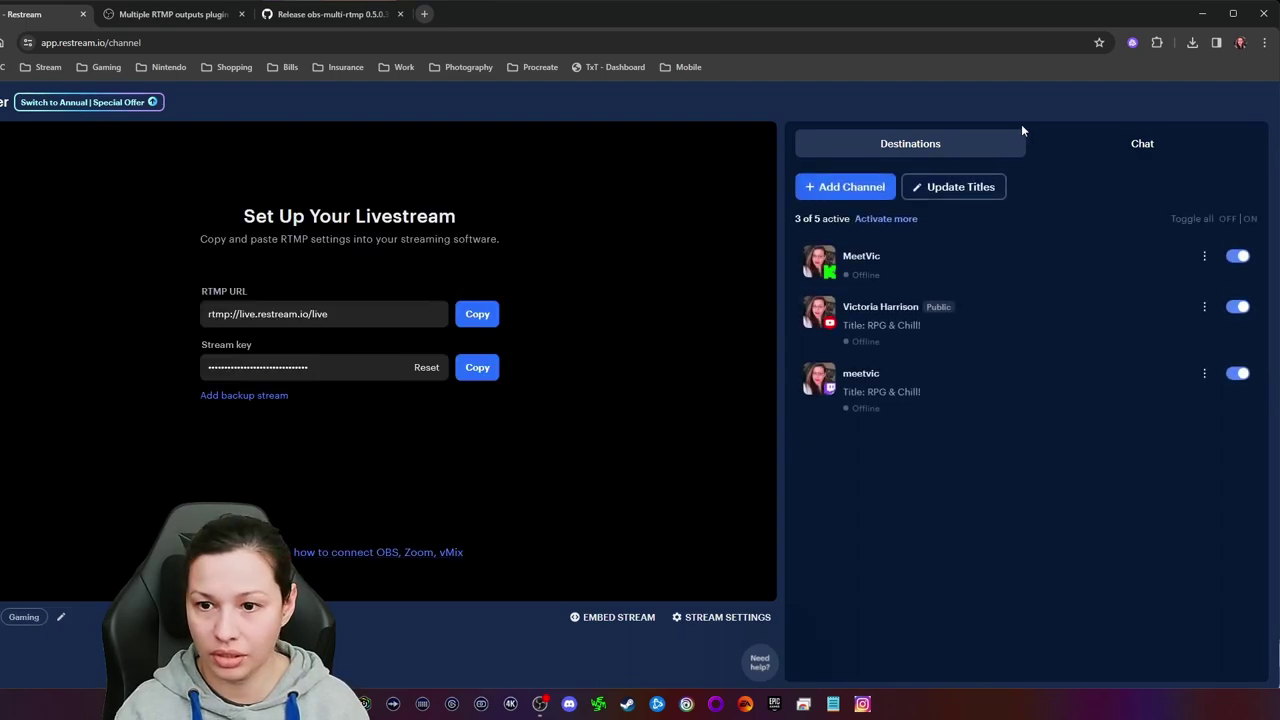
click(1140, 143)
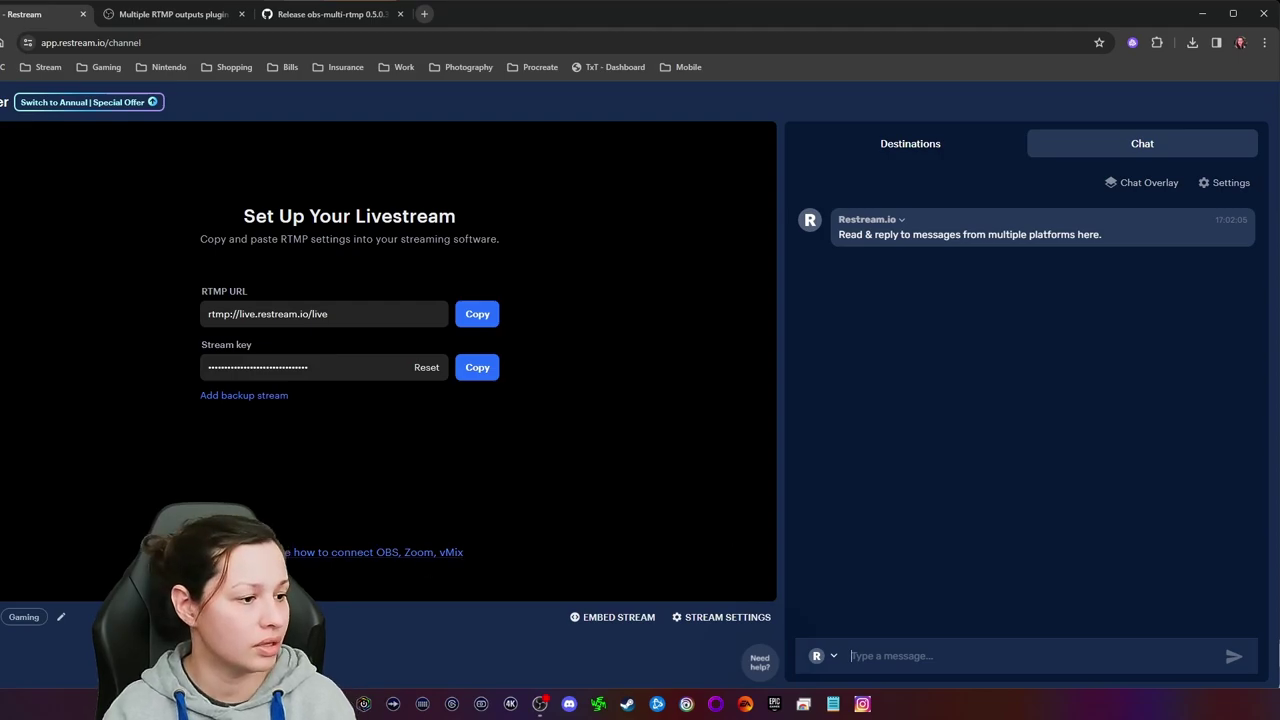
Minimize the browser, review the names and URLs in OBS's Custom Browser Docks list, and close it
click(1202, 14)
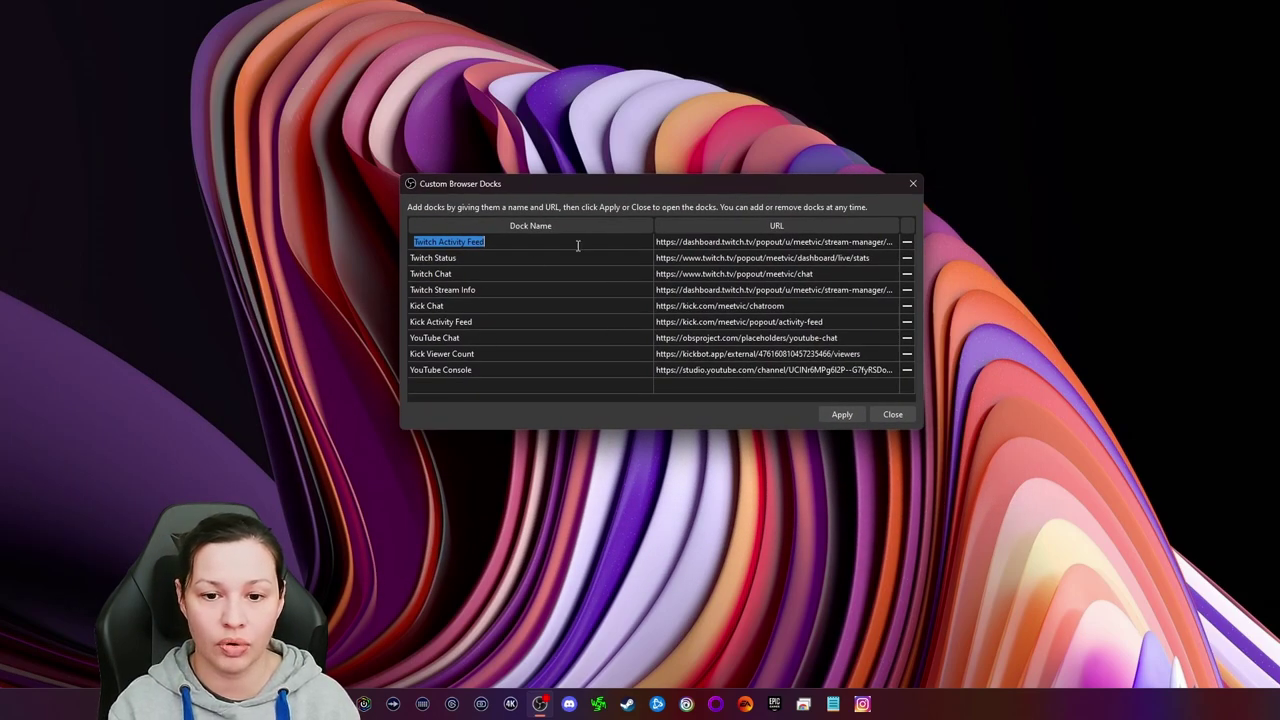
click(893, 414)
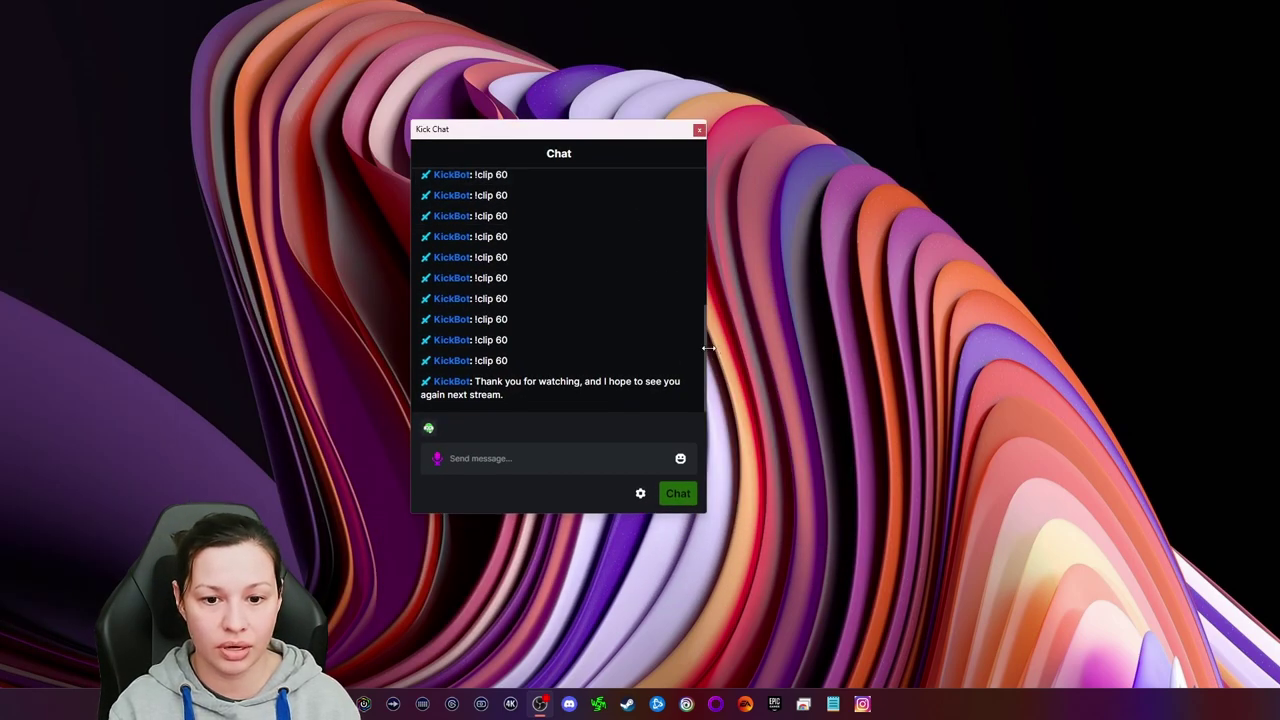
Widen the floating Kick Chat dock, reposition it on the desktop, and close it
drag(706, 346, 993, 354)
drag(708, 131, 1117, 83)
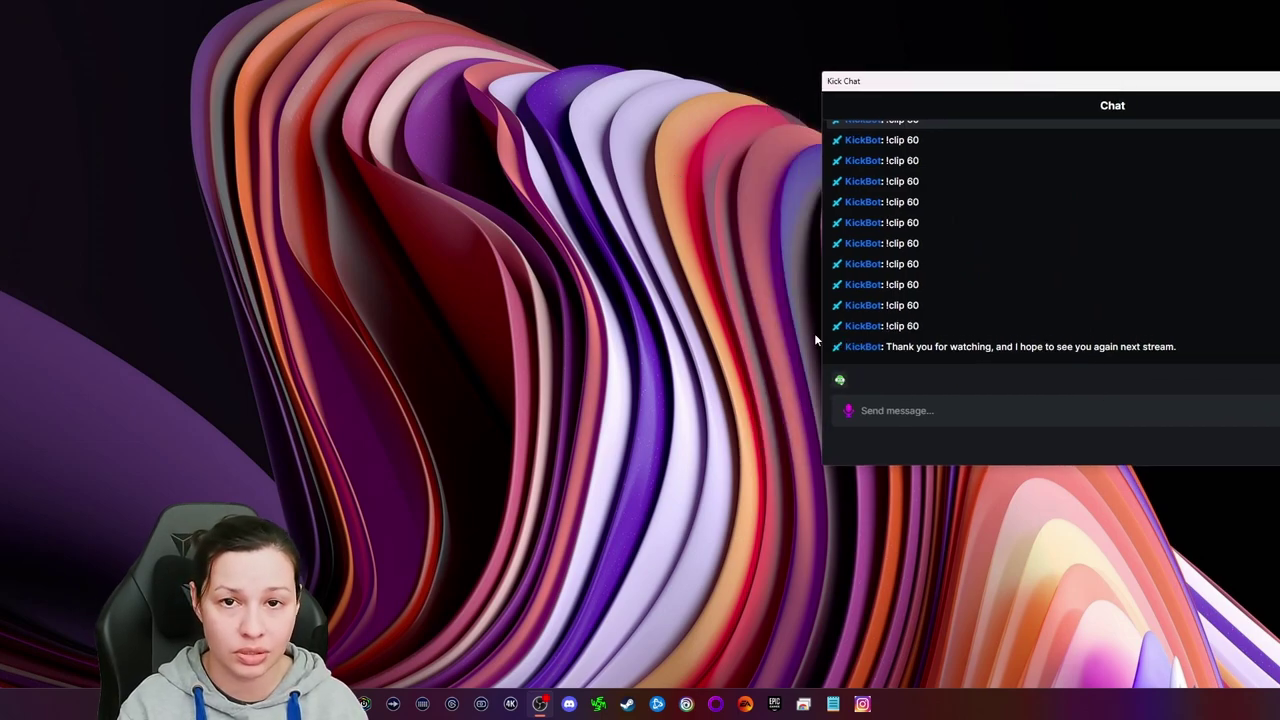
key(alt+F4)
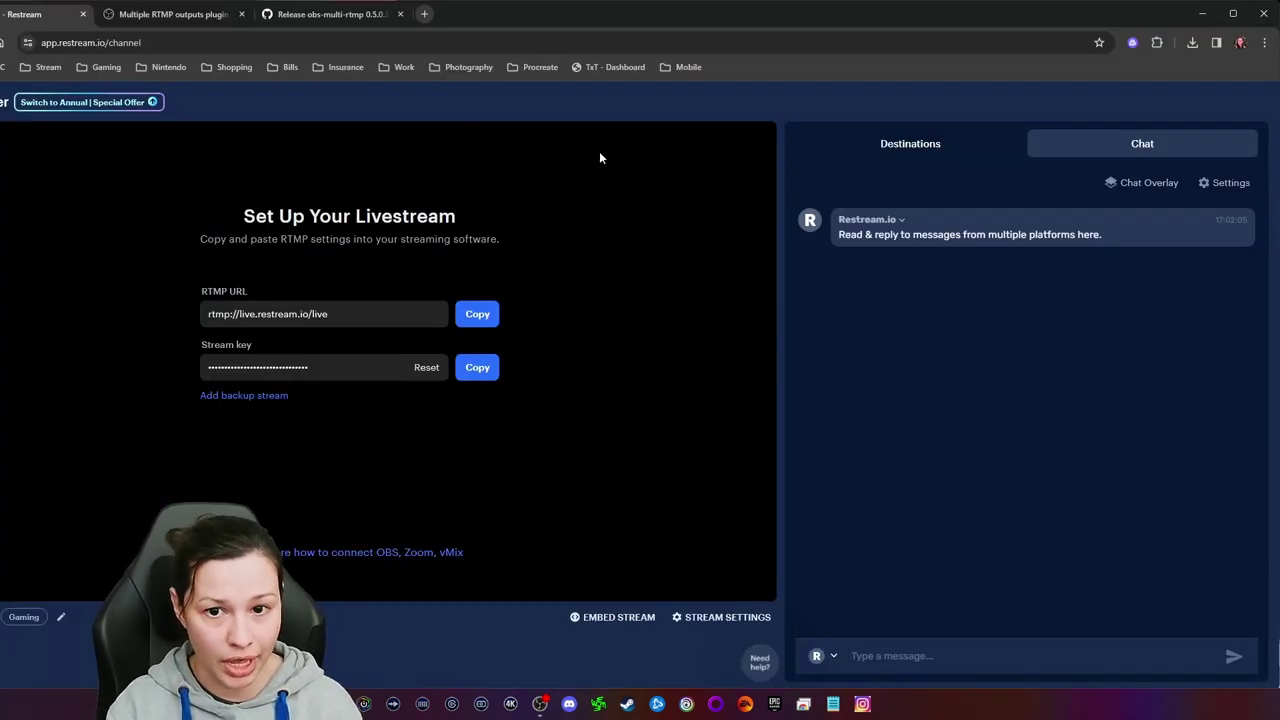
Compare Restream's annual and monthly plan prices in the browser, and close the plan selection without upgrading
click(57, 105)
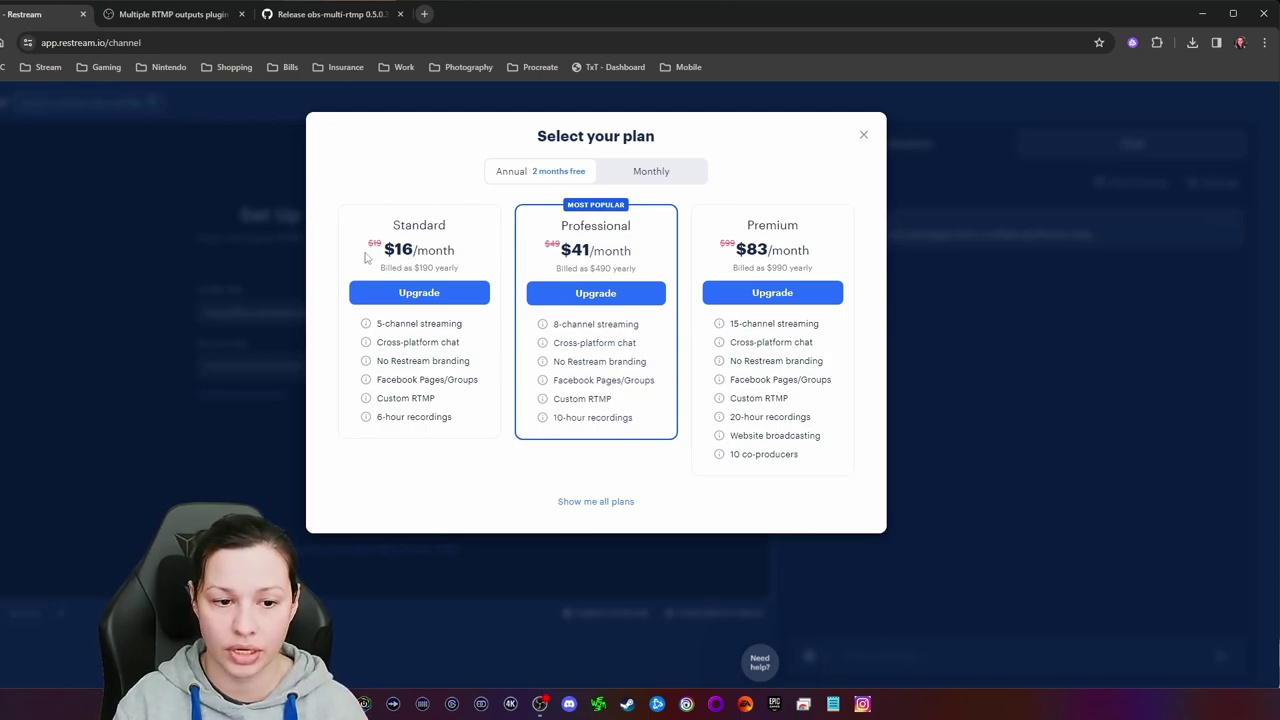
click(637, 170)
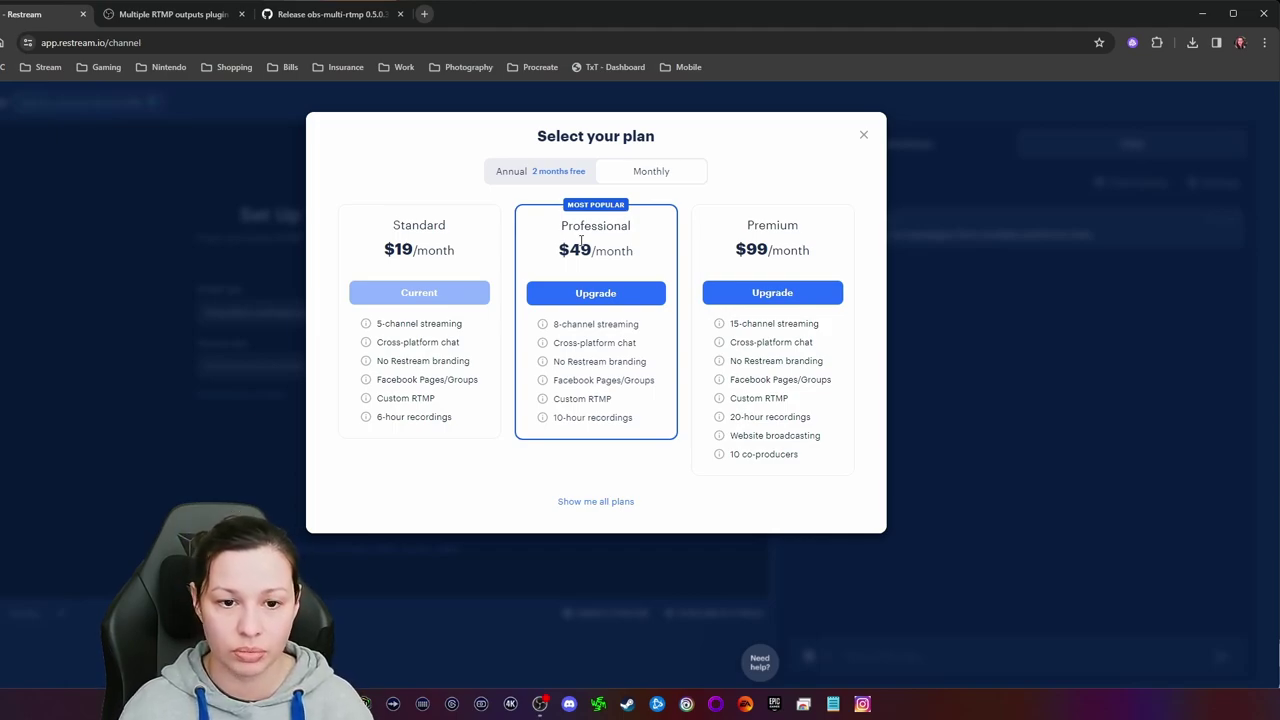
click(863, 134)
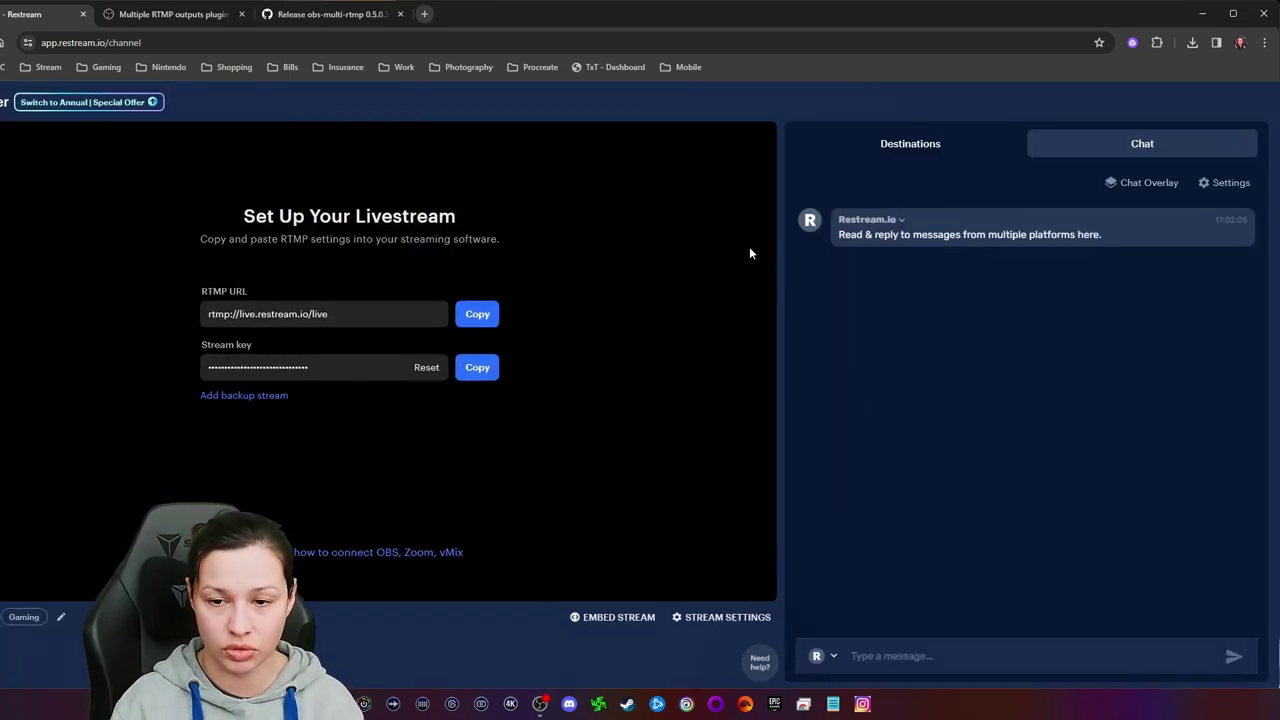